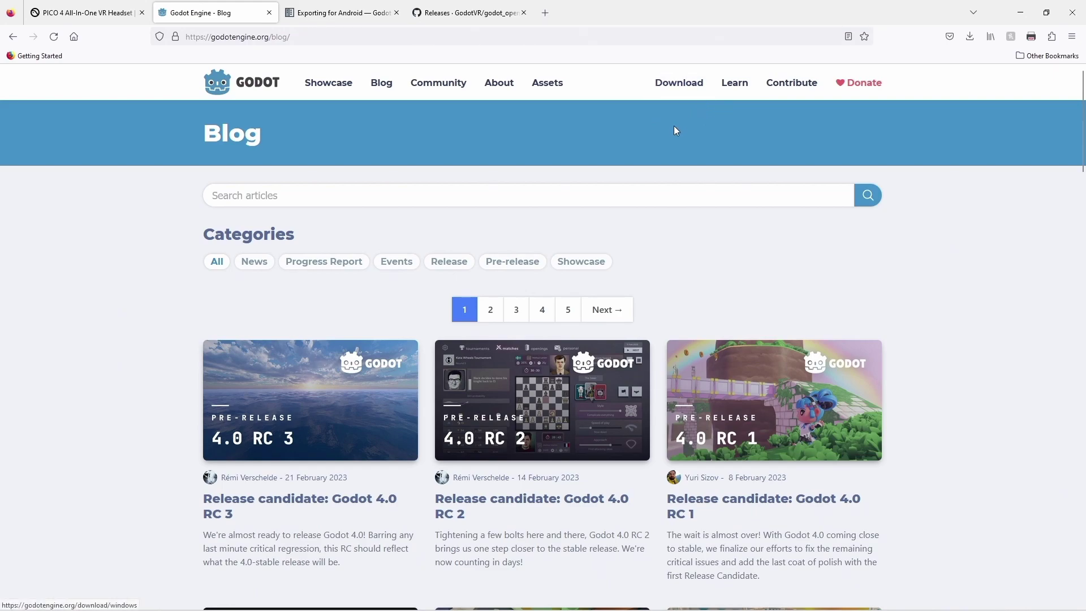
Step: From the Godot 4.0 RC 3 post's Standard build downloads, get Godot_v4.0-rc3_win64.exe.zip
click(332, 493)
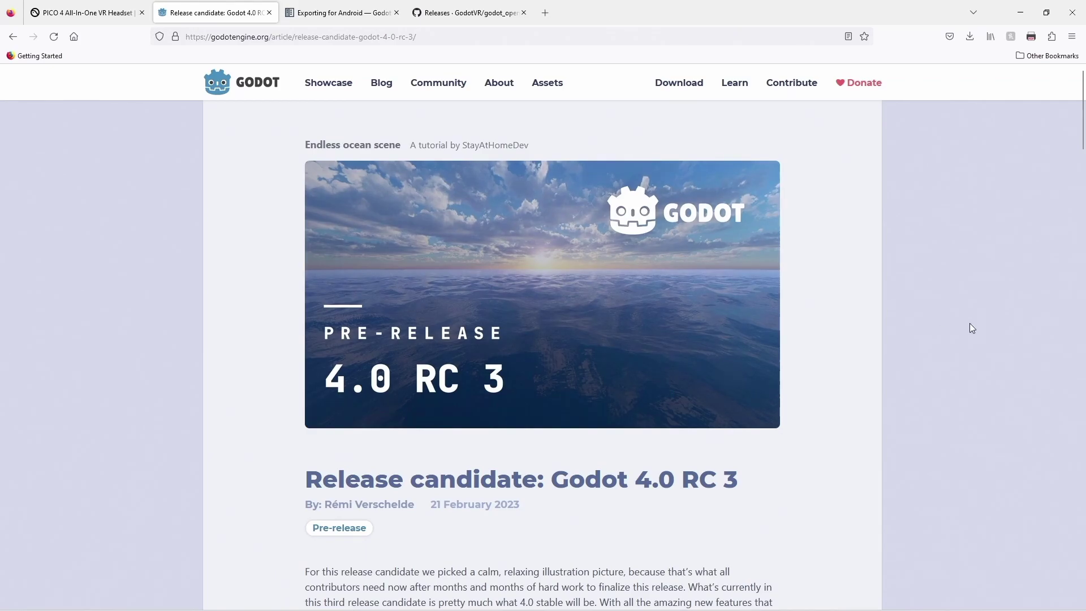
drag(1081, 135, 1082, 546)
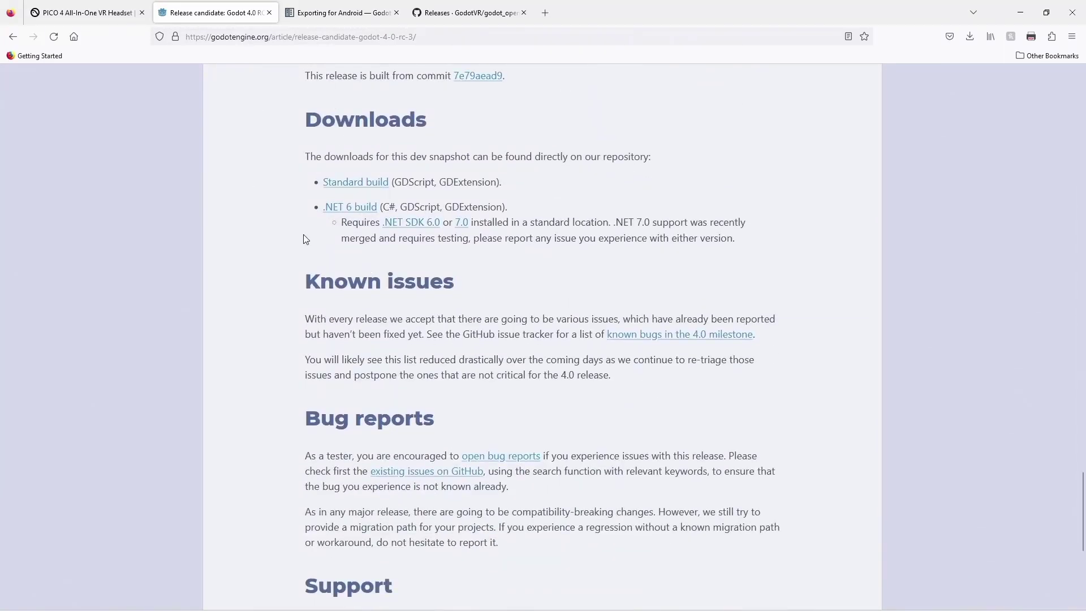
click(366, 182)
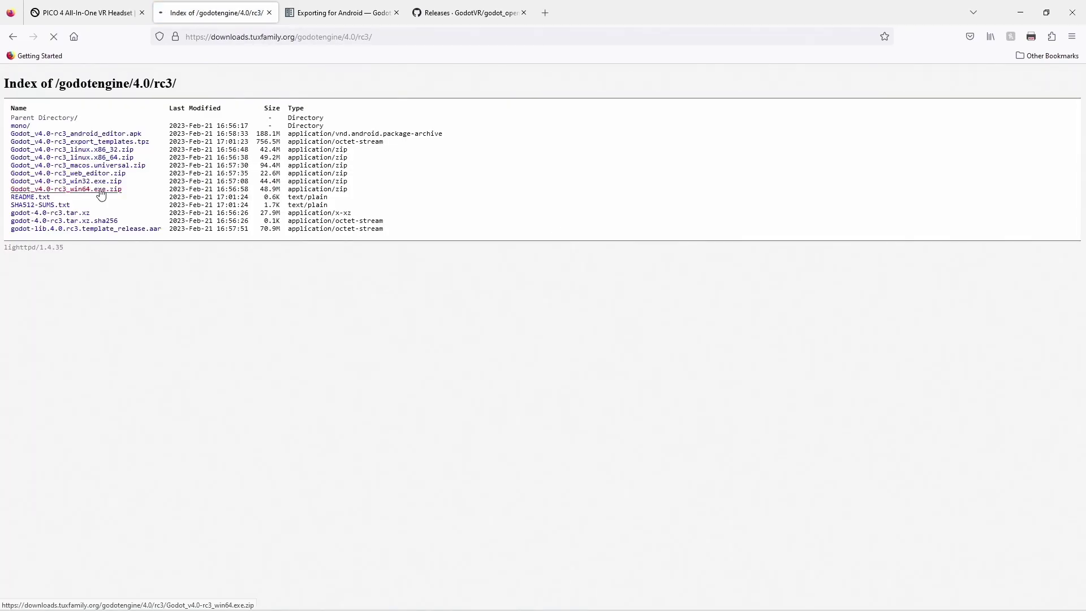
click(101, 190)
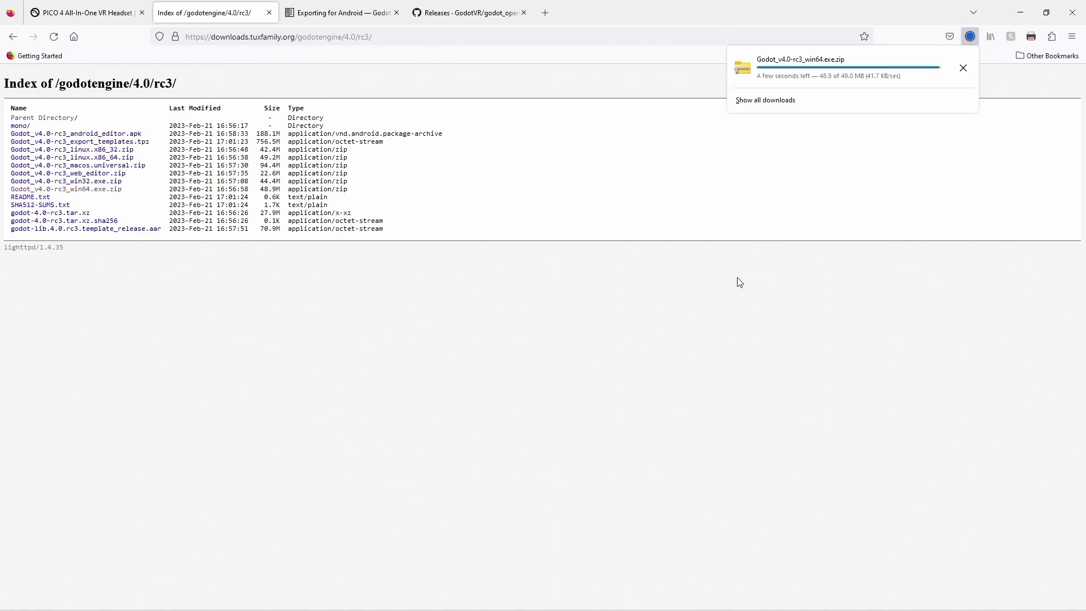
Step: Review the Exporting for Android SDK requirements and select the debug.keystore keytool command
click(328, 15)
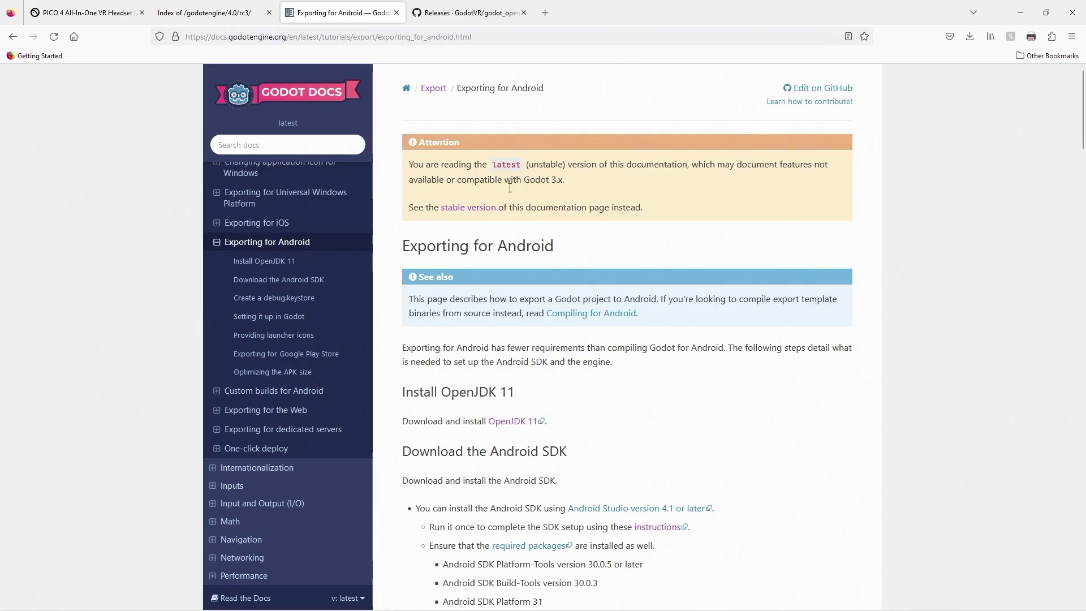
scroll(505, 209, down, 4)
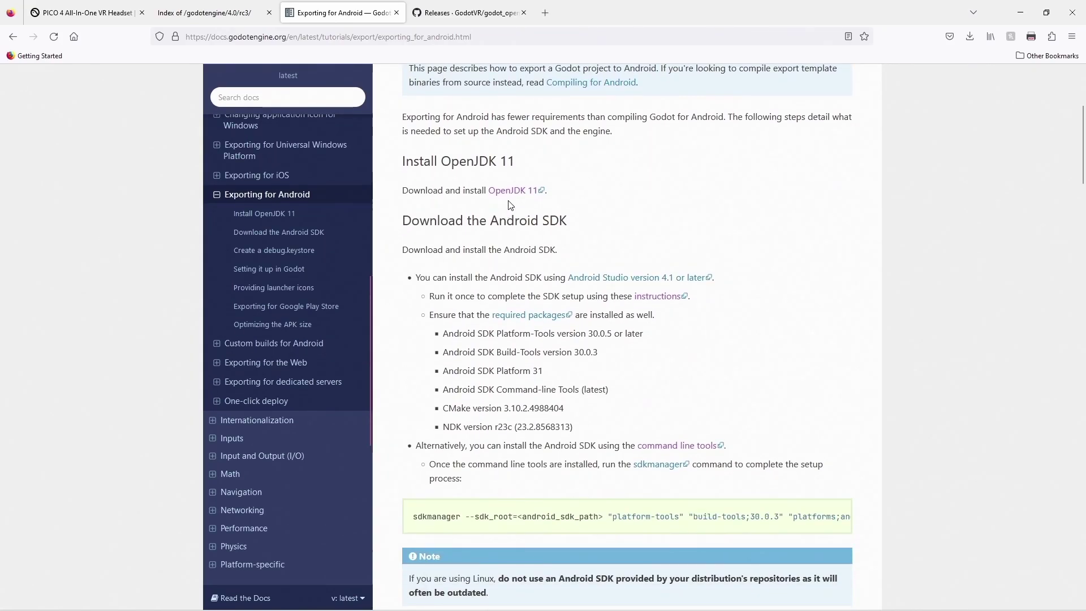
drag(715, 278, 566, 281)
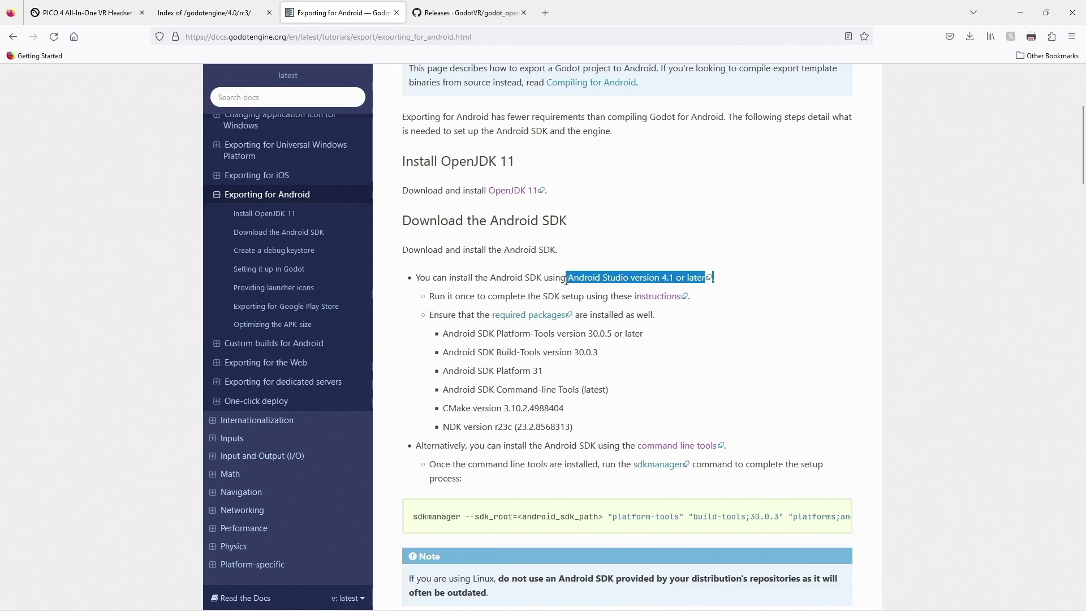
scroll(565, 283, down, 6)
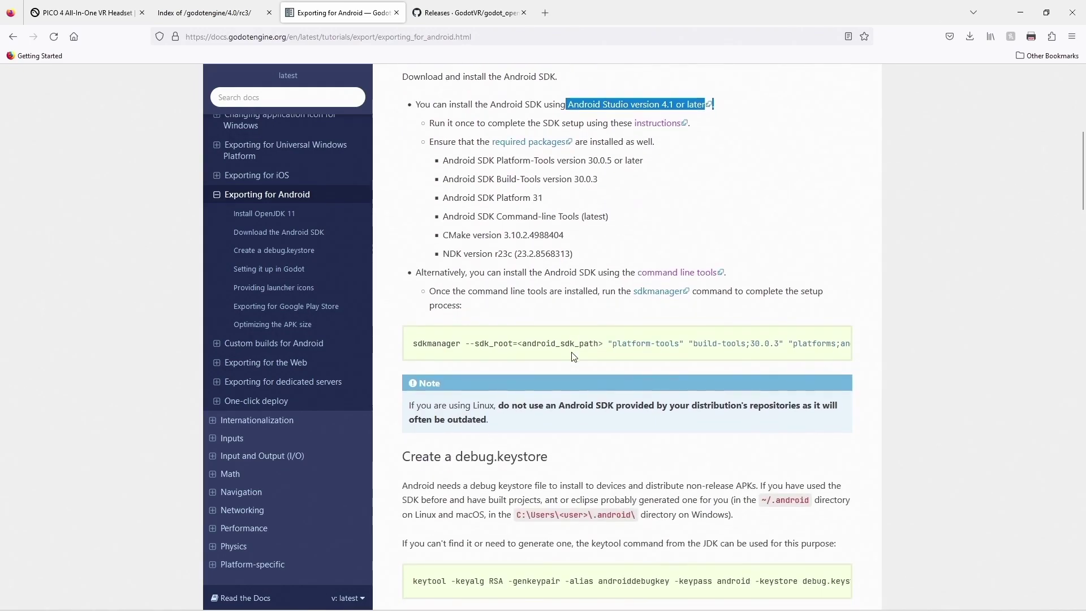
drag(408, 408, 875, 402)
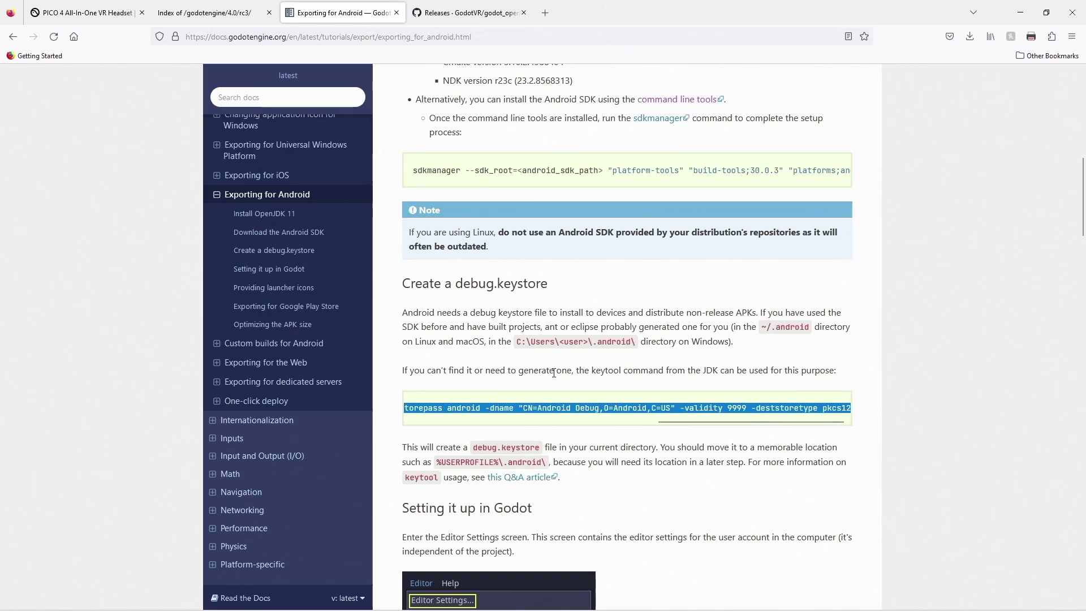
scroll(556, 375, down, 1)
Step: Download godotopenxrloaders.zip from the v1.0.0 RC1 release's Assets list
click(466, 14)
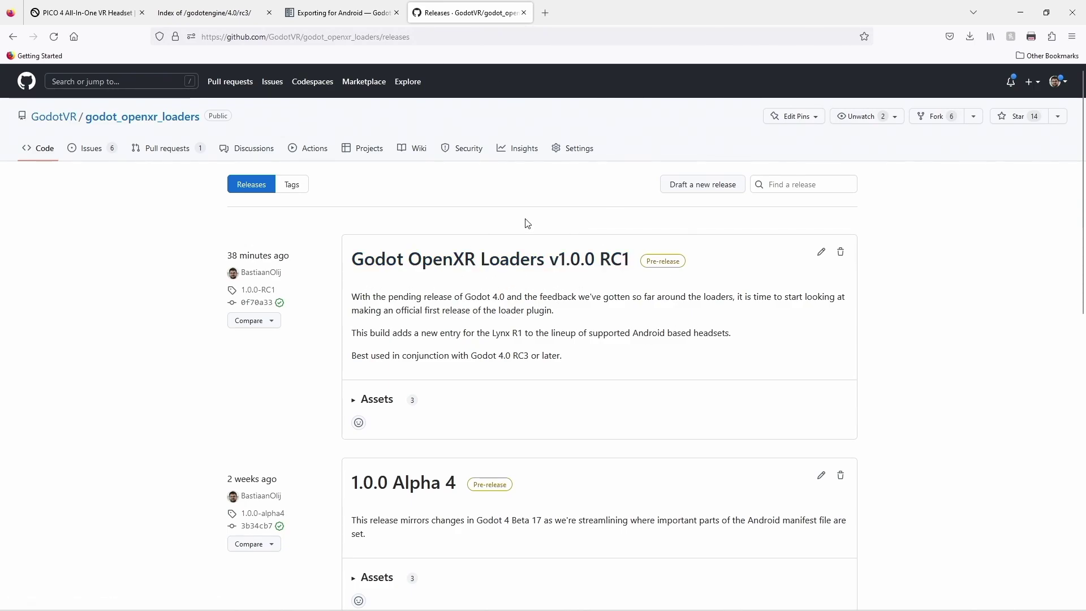
click(355, 401)
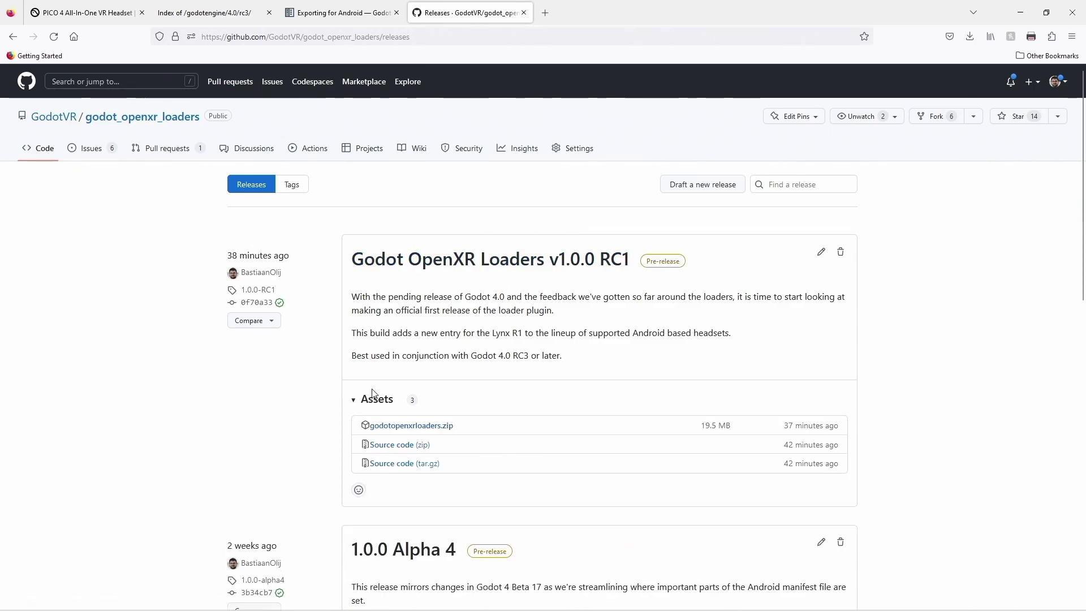
click(419, 431)
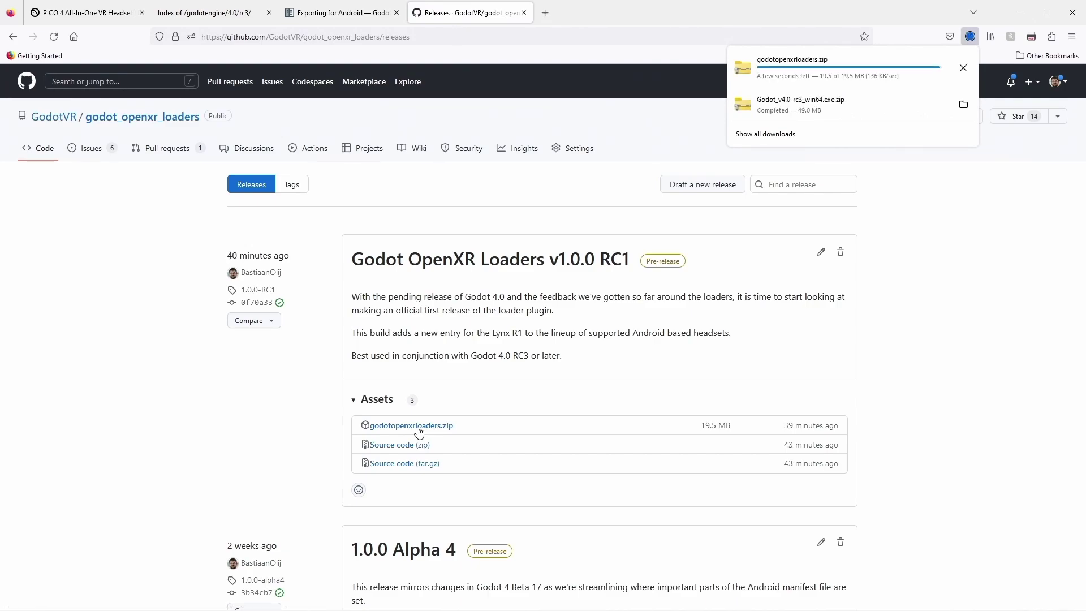
Step: Copy both rc3 executables from the zip into Desktop\Godot and launch Godot_v4.0-rc3_win64.exe
key(alt+Tab)
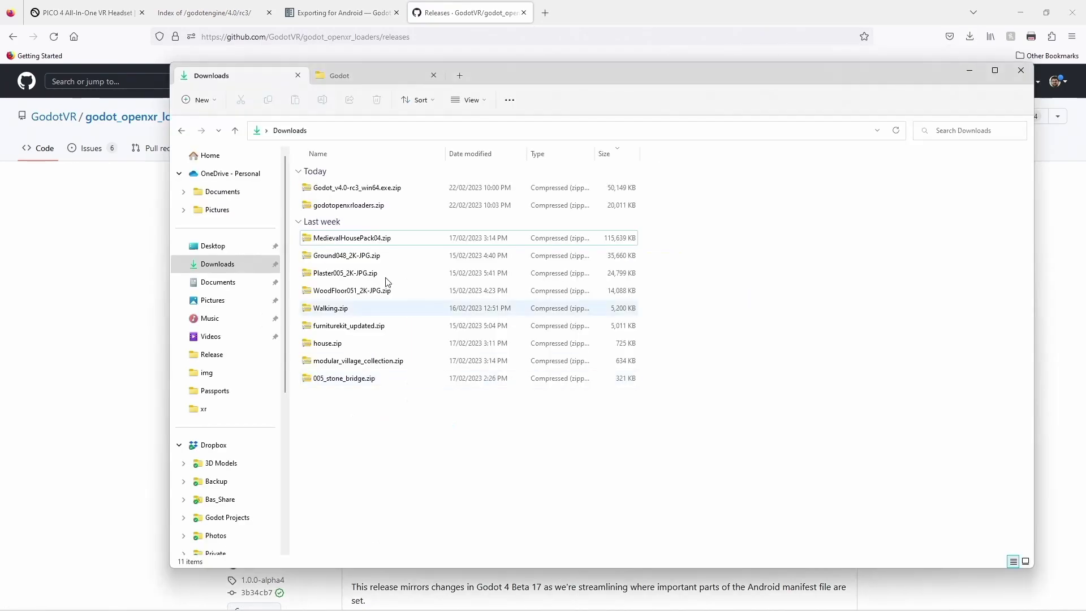
double_click(360, 193)
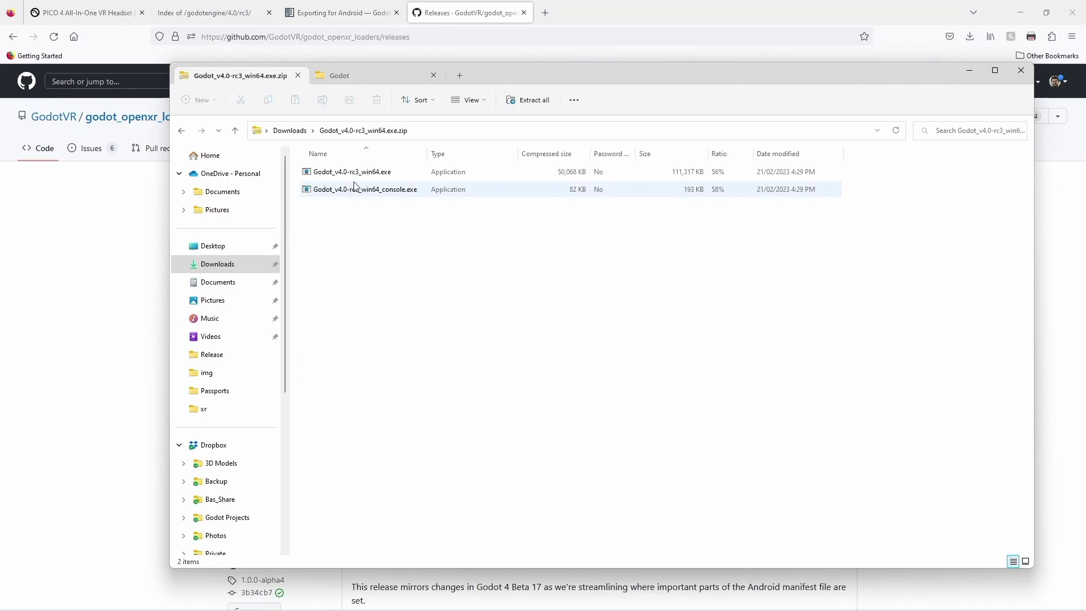
key(ctrl+a)
click(348, 78)
key(ctrl+v)
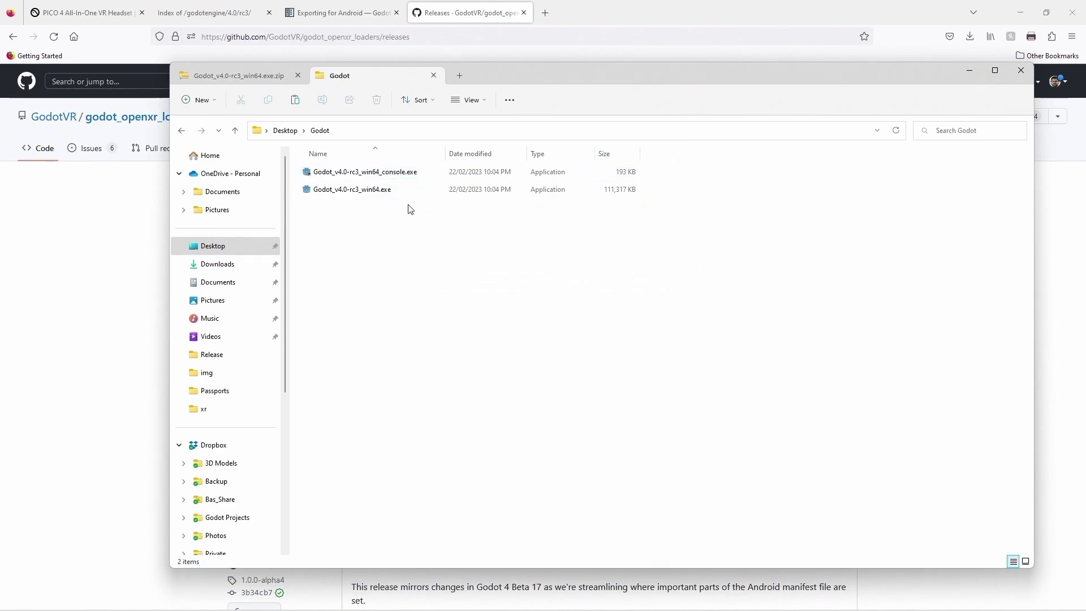
double_click(358, 189)
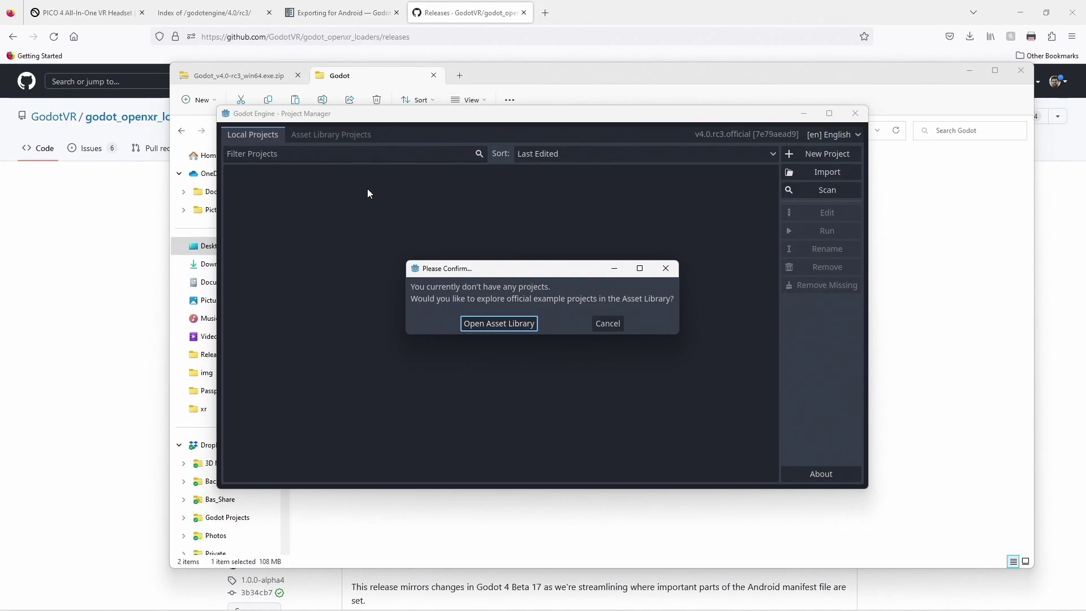
Step: Create the 'Godot PICO XR' project in its own folder under Desktop/Godot and open it
click(606, 324)
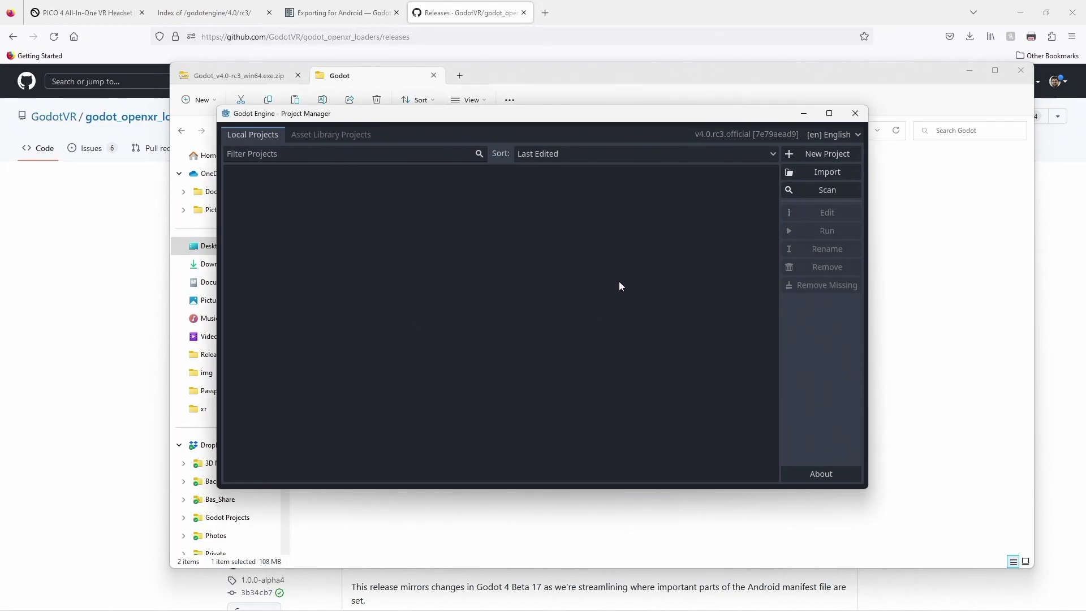
click(819, 154)
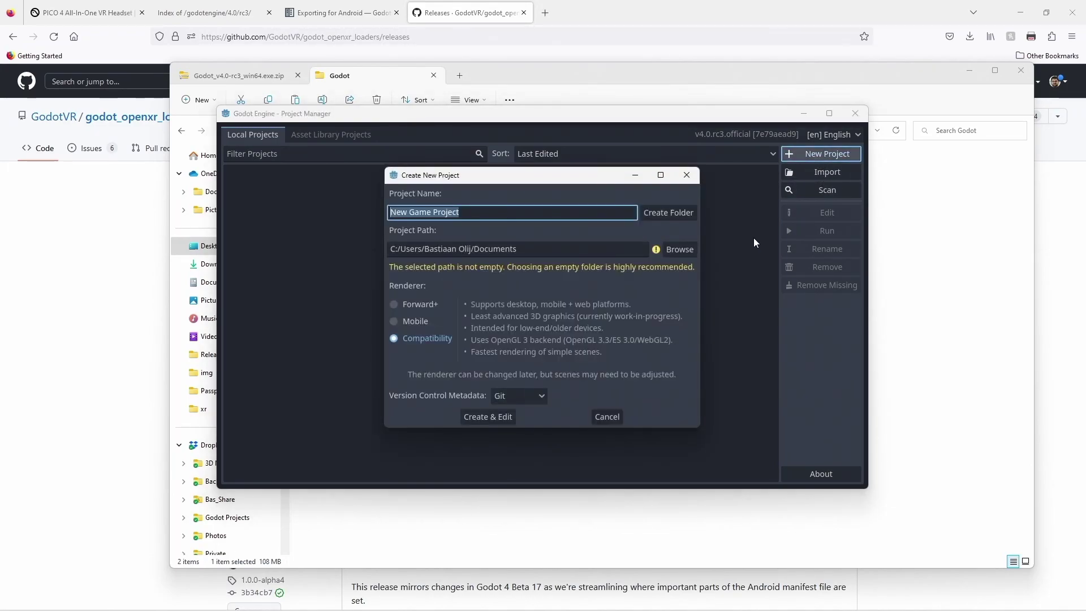
click(675, 253)
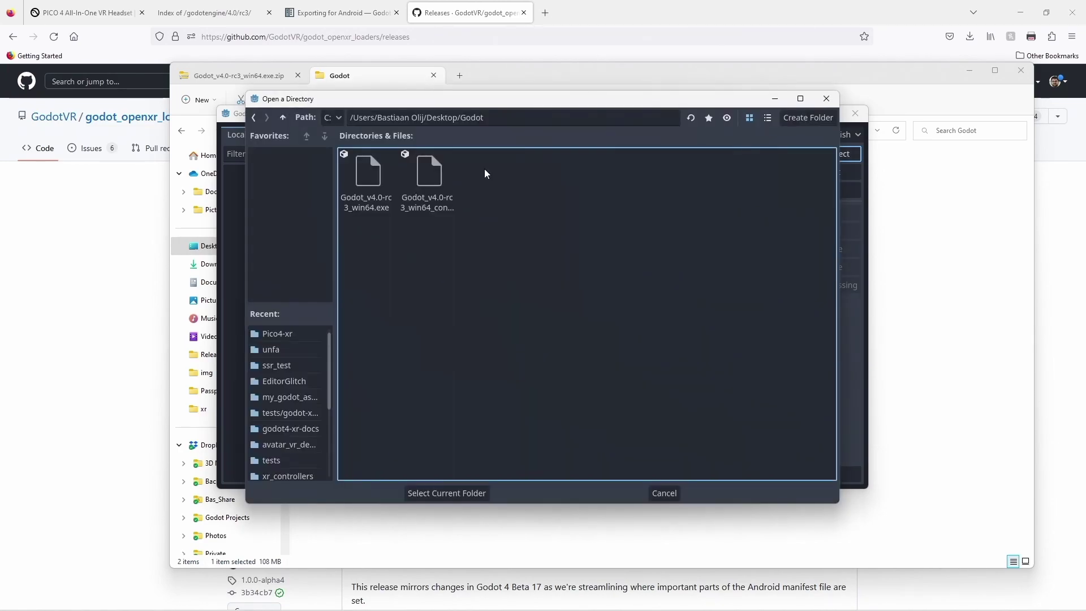
click(445, 489)
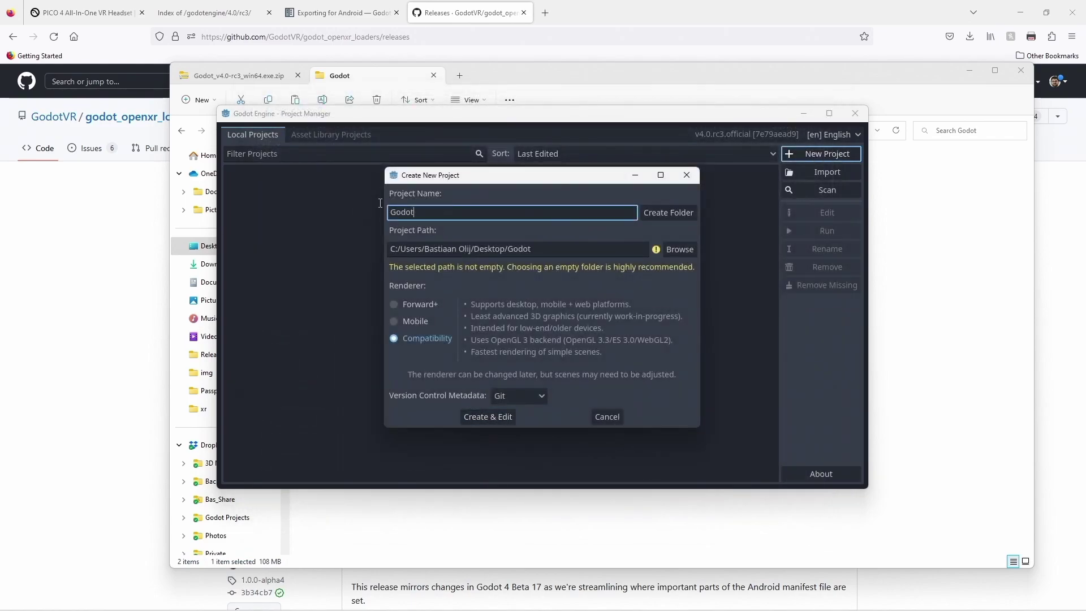
click(470, 214)
click(651, 218)
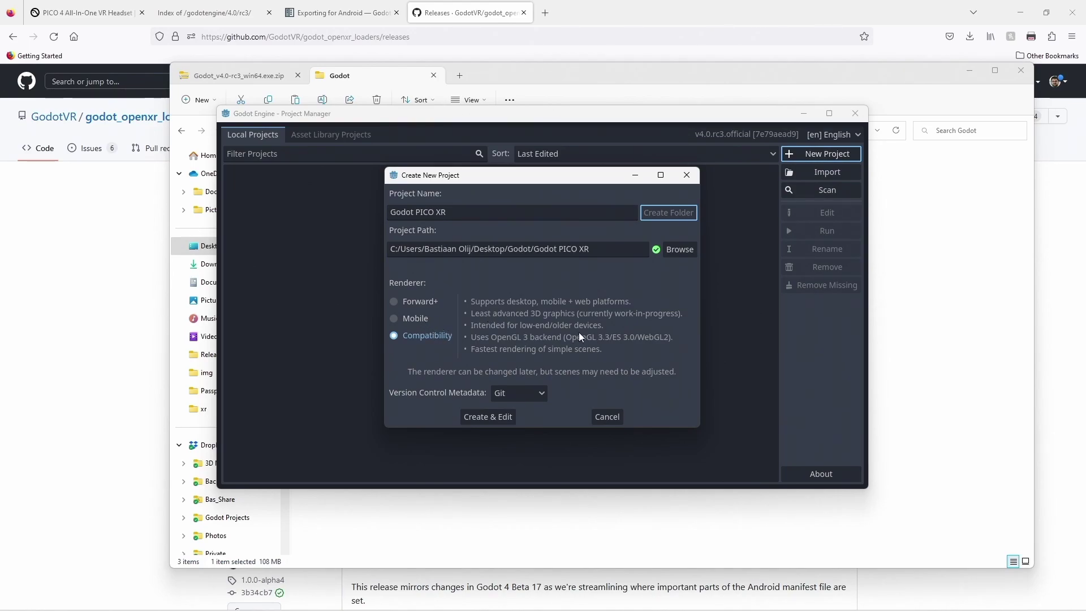
click(500, 416)
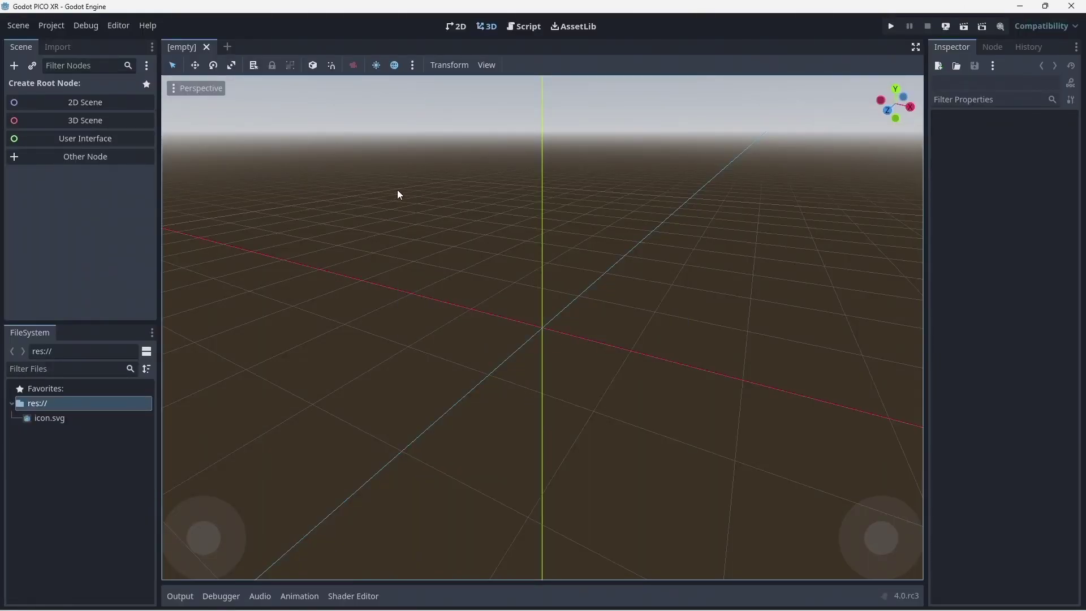
Step: Download and install the 4.0.rc3 export templates via Manage Export Templates
click(117, 29)
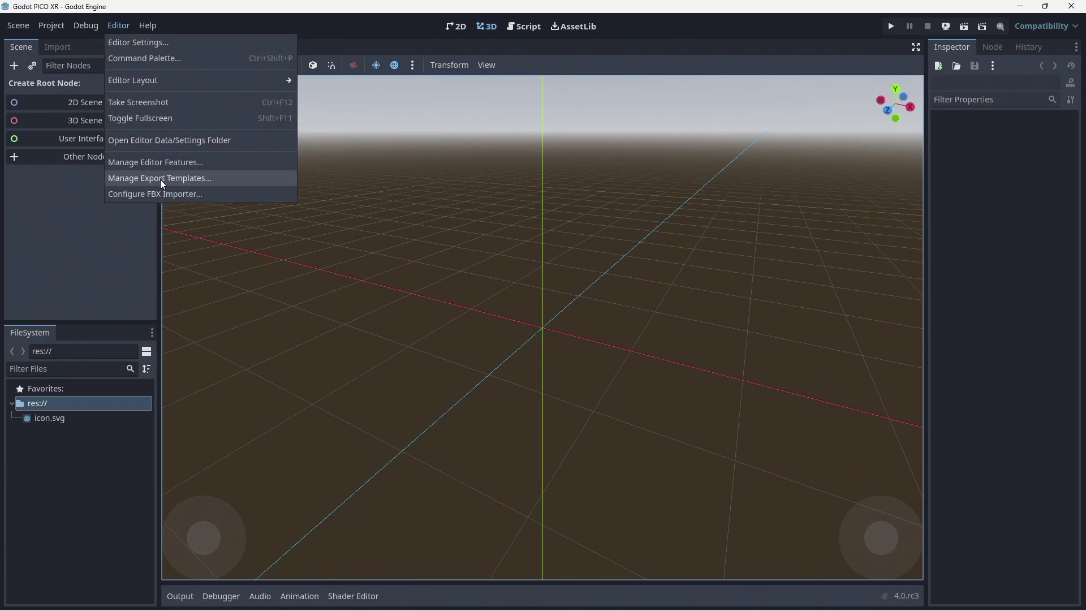
click(179, 182)
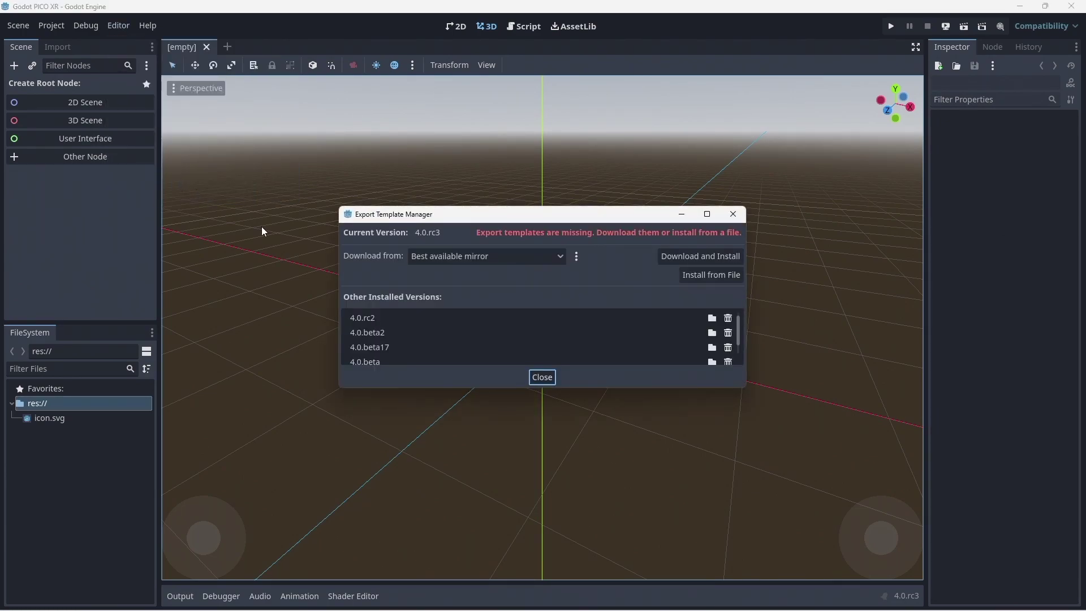
click(676, 259)
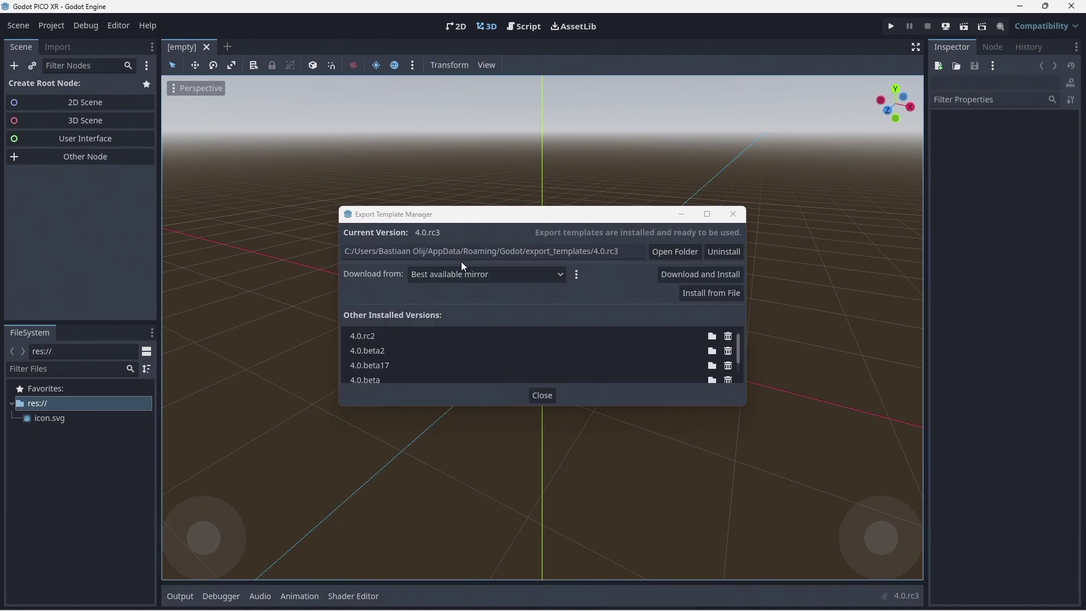
click(548, 394)
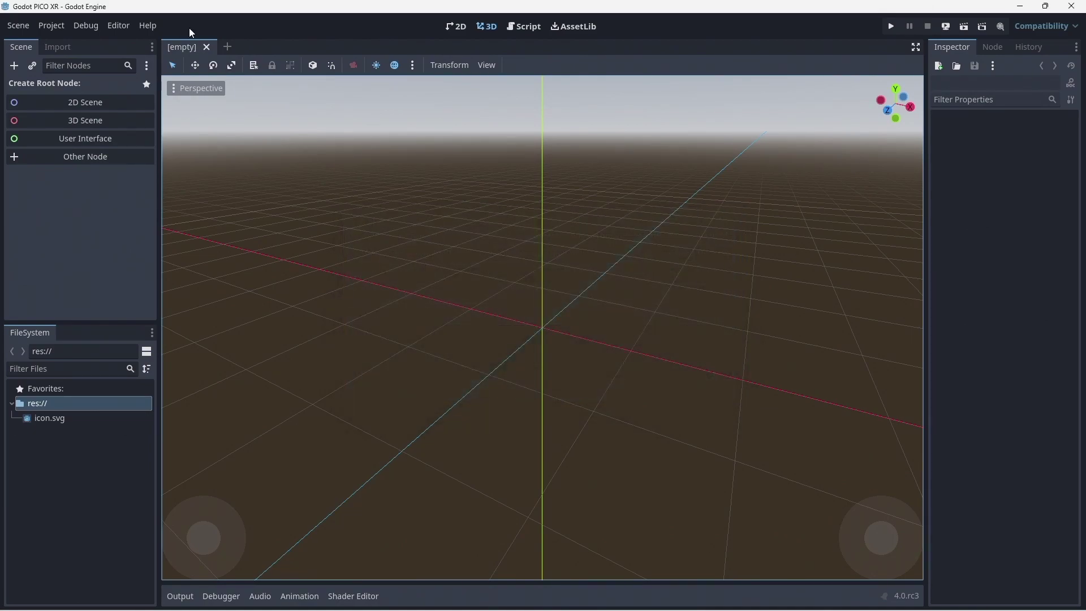
Step: Install the Android build template into the project
click(52, 25)
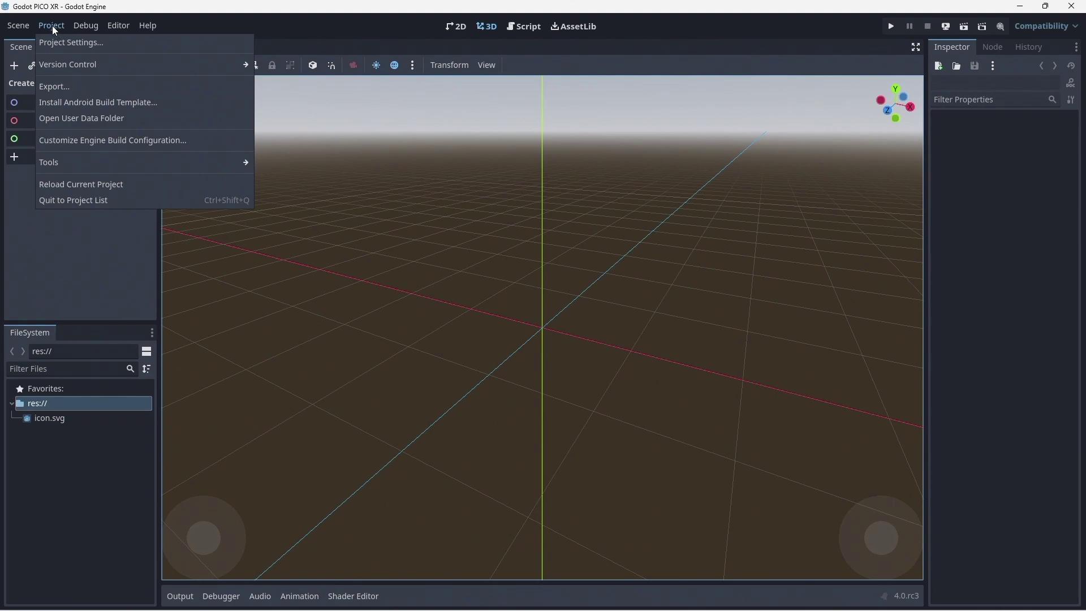
click(104, 103)
click(442, 327)
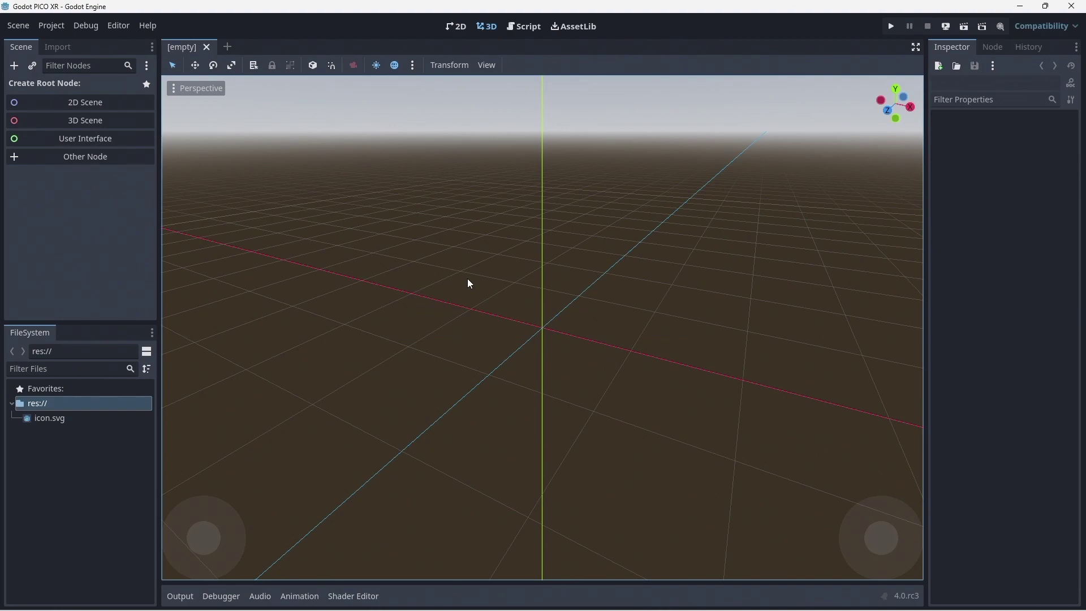
Step: Open the project's empty android\plugins folder in File Explorer
key(alt+Tab)
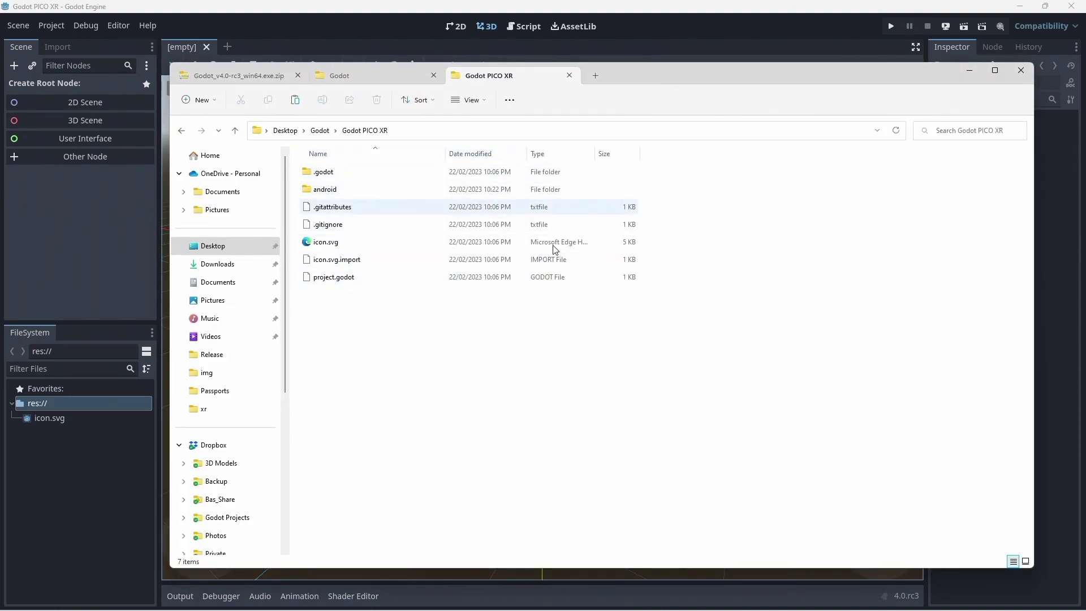
click(350, 192)
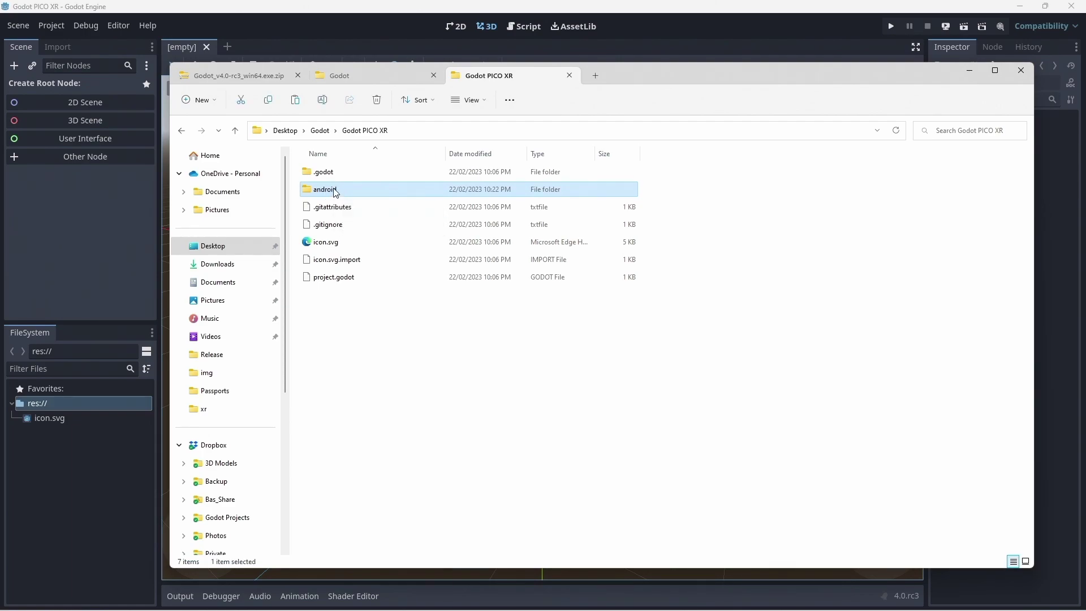
double_click(335, 192)
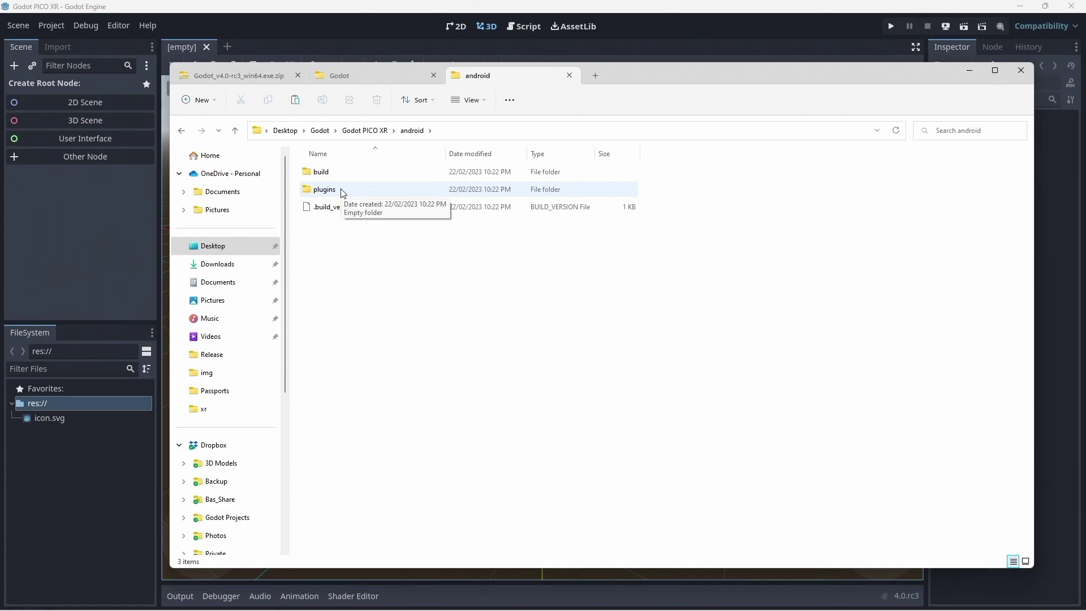
click(342, 190)
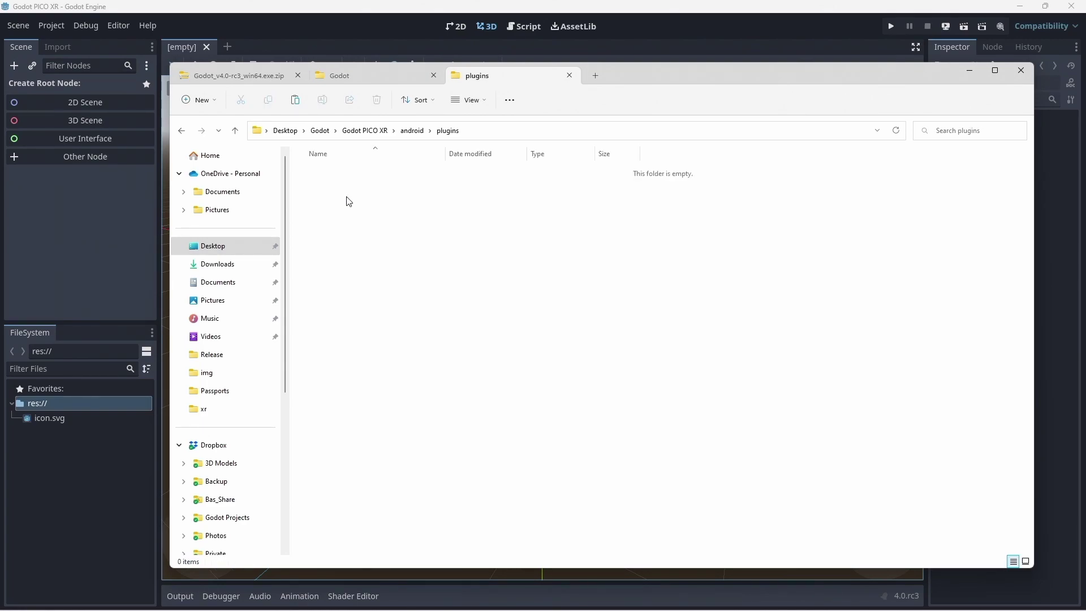
Step: Copy everything from godotopenxrloaders.zip's asset\android\plugins into the project's plugins folder
click(252, 78)
click(296, 130)
double_click(356, 211)
double_click(347, 172)
double_click(339, 174)
double_click(324, 172)
key(ctrl+a)
key(ctrl+c)
click(477, 76)
key(ctrl+v)
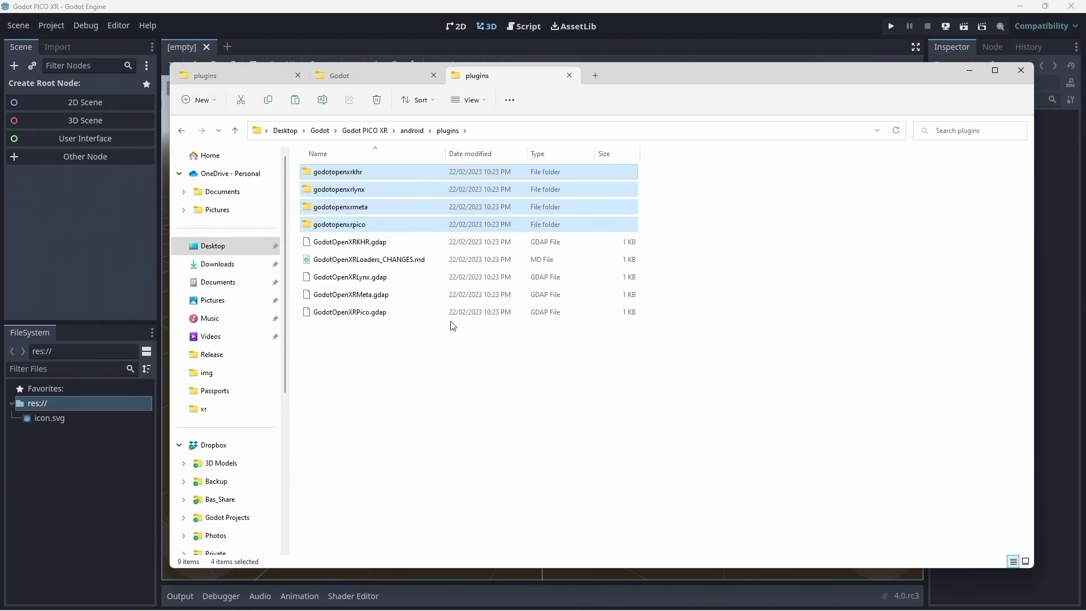
Step: Create a 3D Scene and rename its Node3D root to Main
click(333, 17)
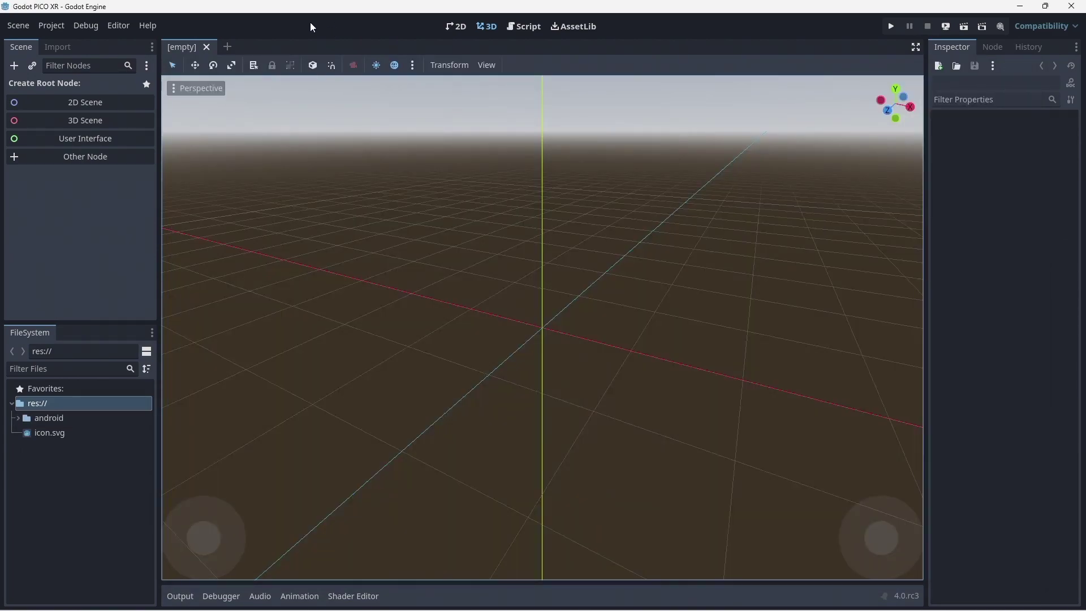
click(85, 119)
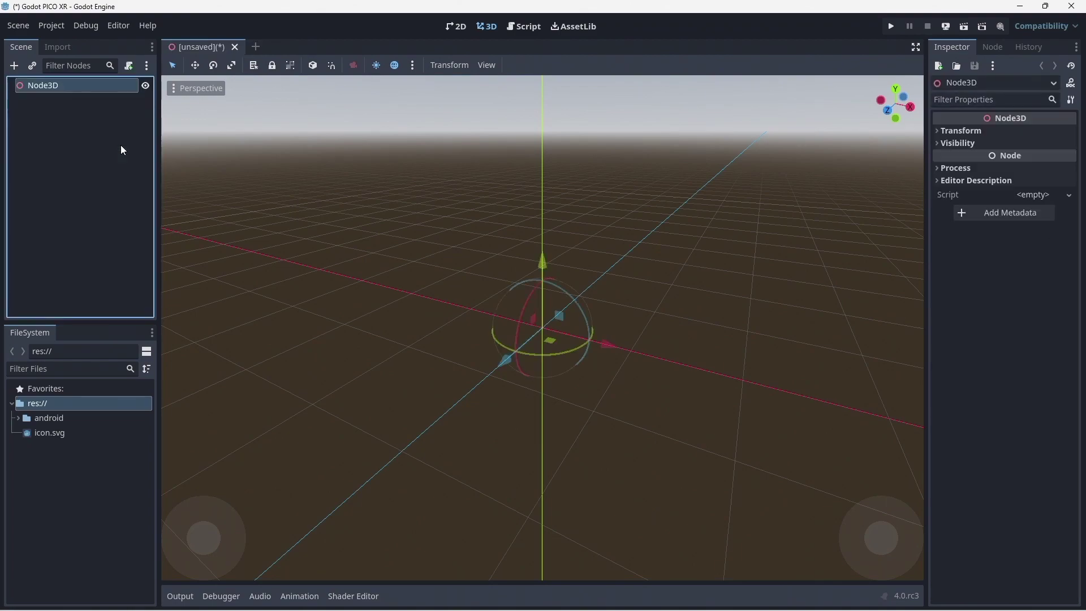
double_click(65, 86)
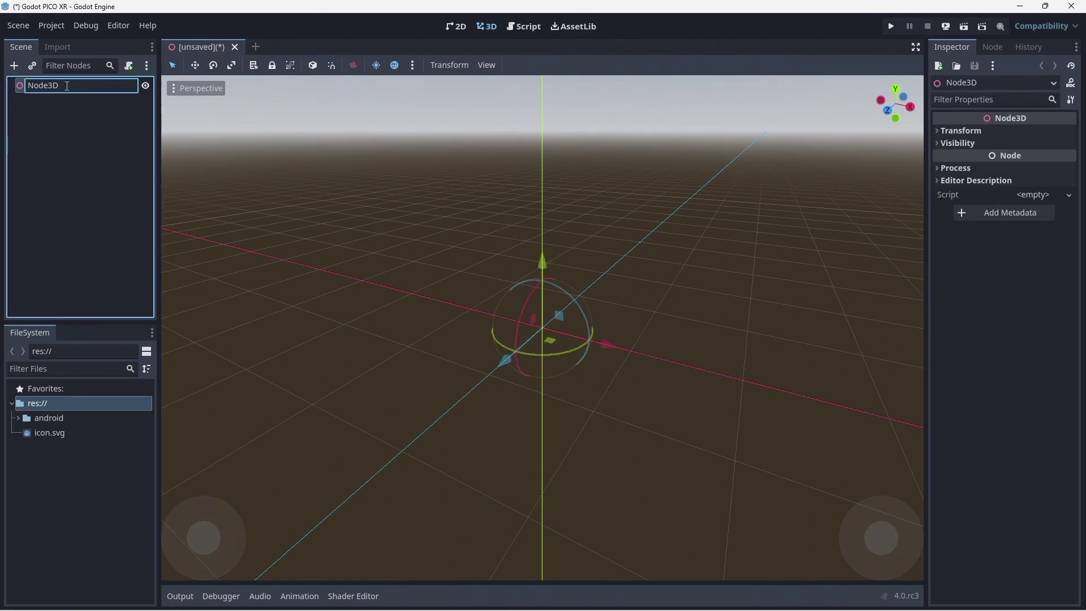
key(ctrl+a)
text(Main)
key(Return)
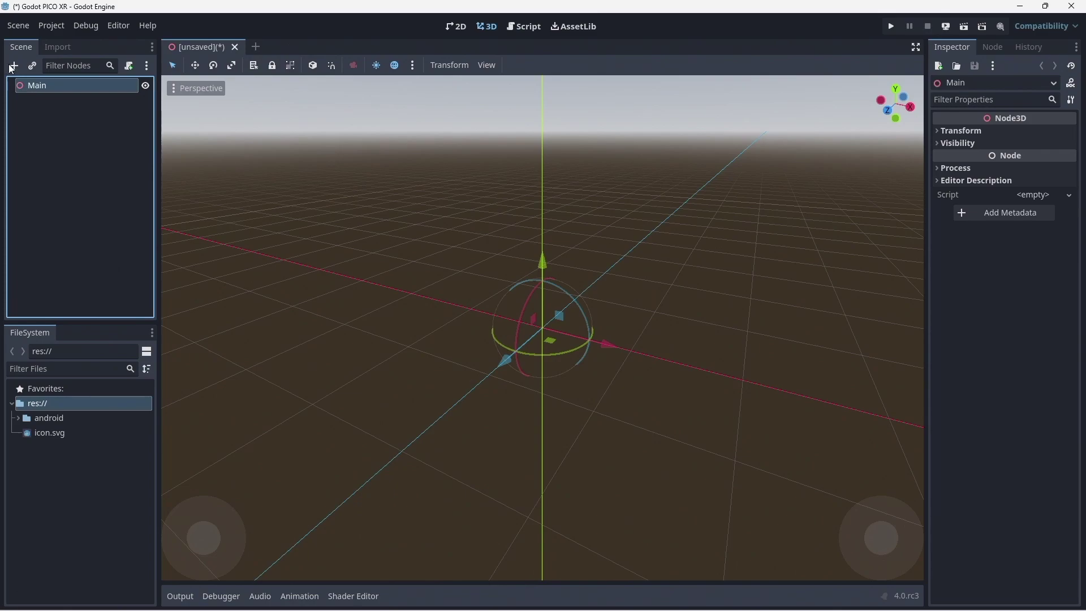
Step: Add a WorldEnvironment child node under Main
click(13, 65)
text(World)
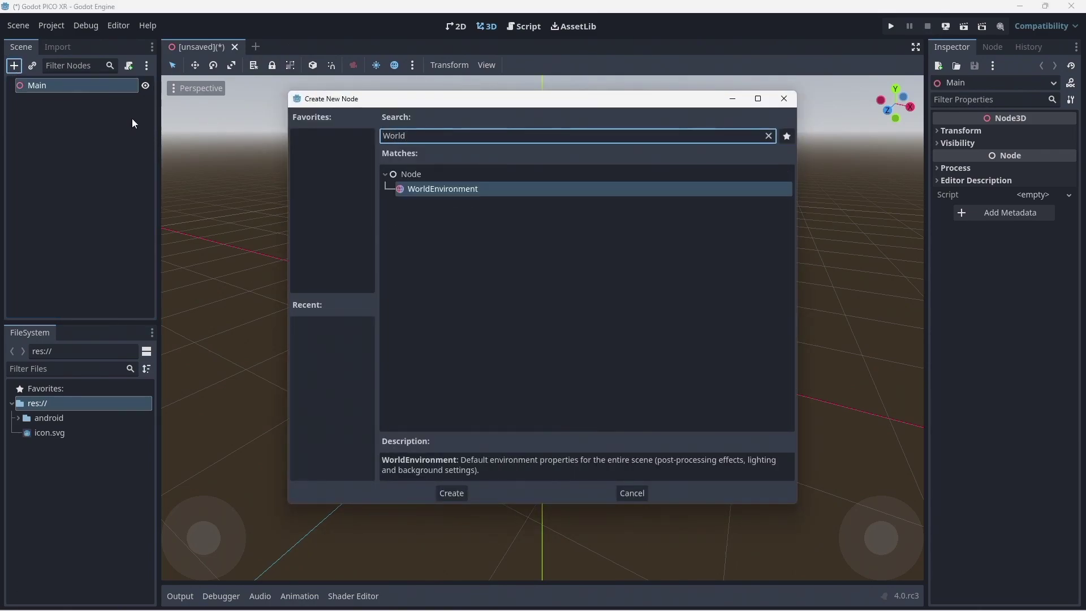
double_click(426, 191)
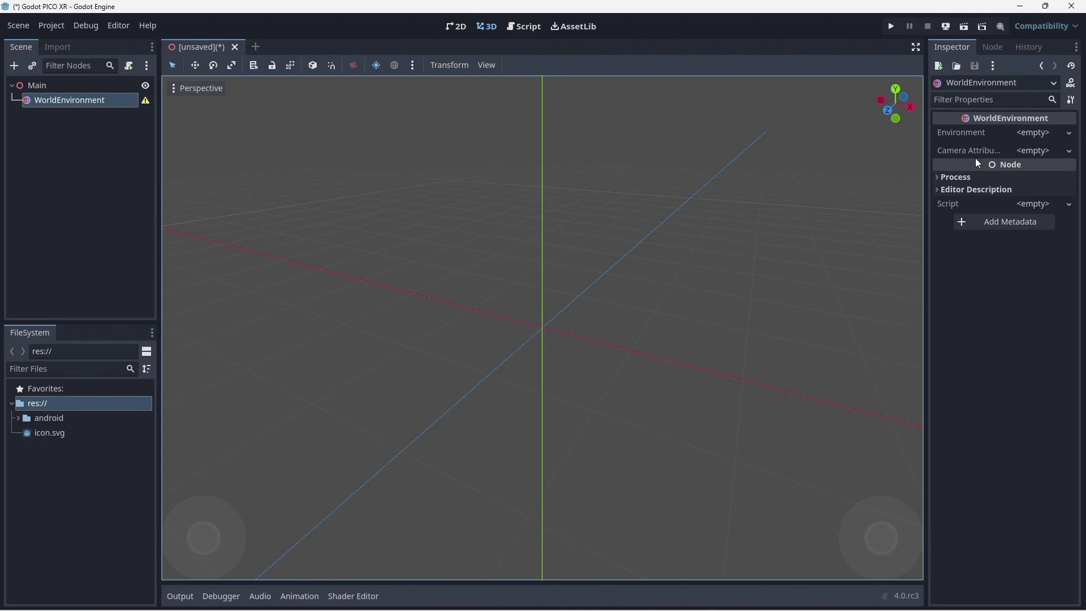
Step: Give the WorldEnvironment a New Environment with Background Mode set to Sky
click(1021, 135)
click(1027, 150)
click(1039, 132)
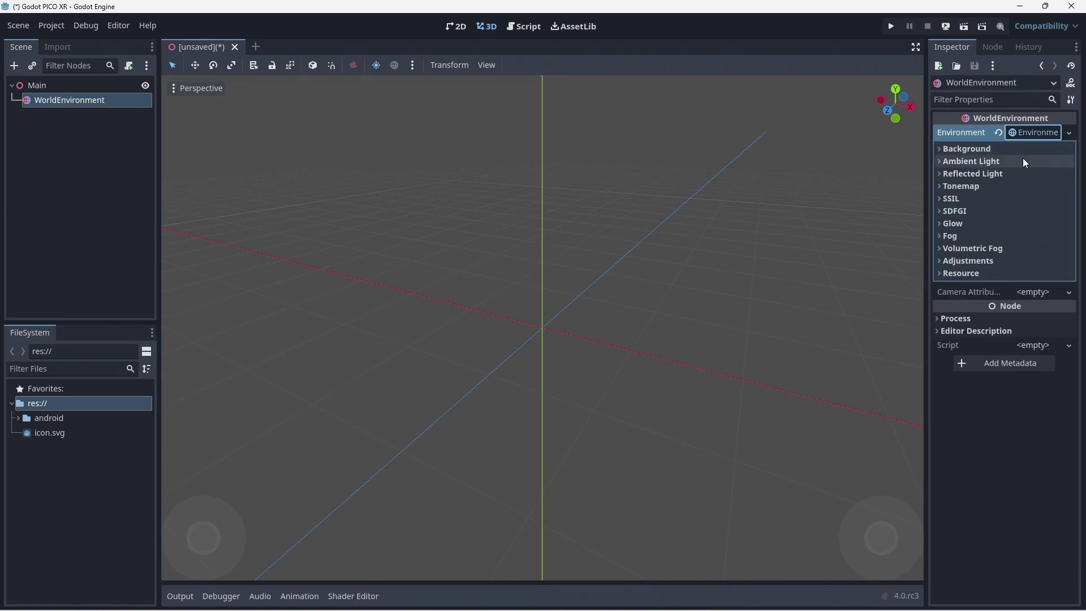
click(1007, 148)
click(1038, 162)
click(1028, 212)
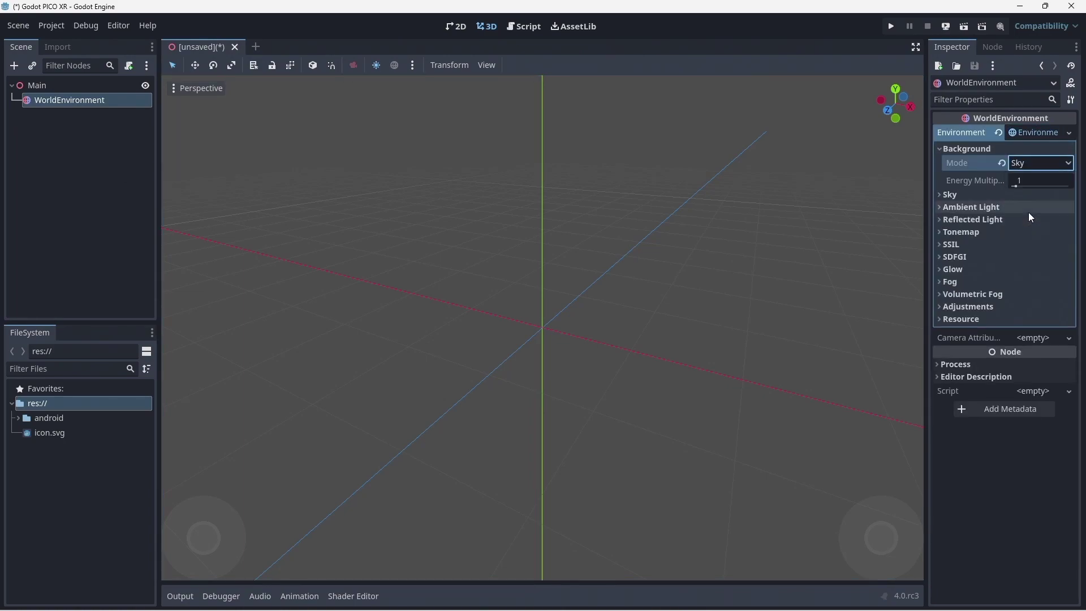
Step: Set the environment's Sky to a New Sky using a New ProceduralSkyMaterial
click(1018, 196)
click(1033, 208)
click(1032, 227)
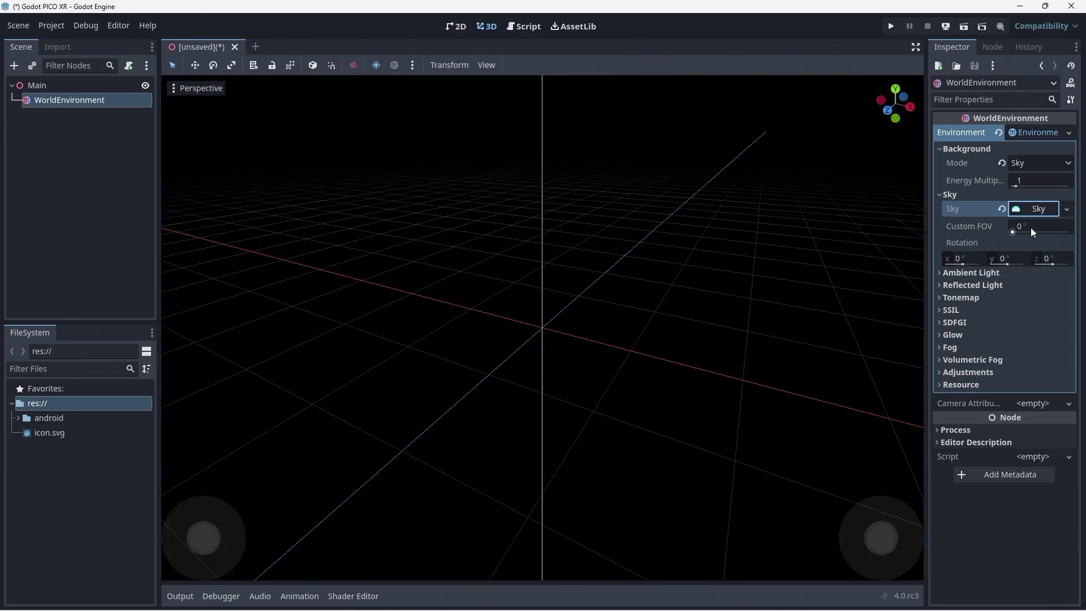
click(1038, 210)
click(1044, 228)
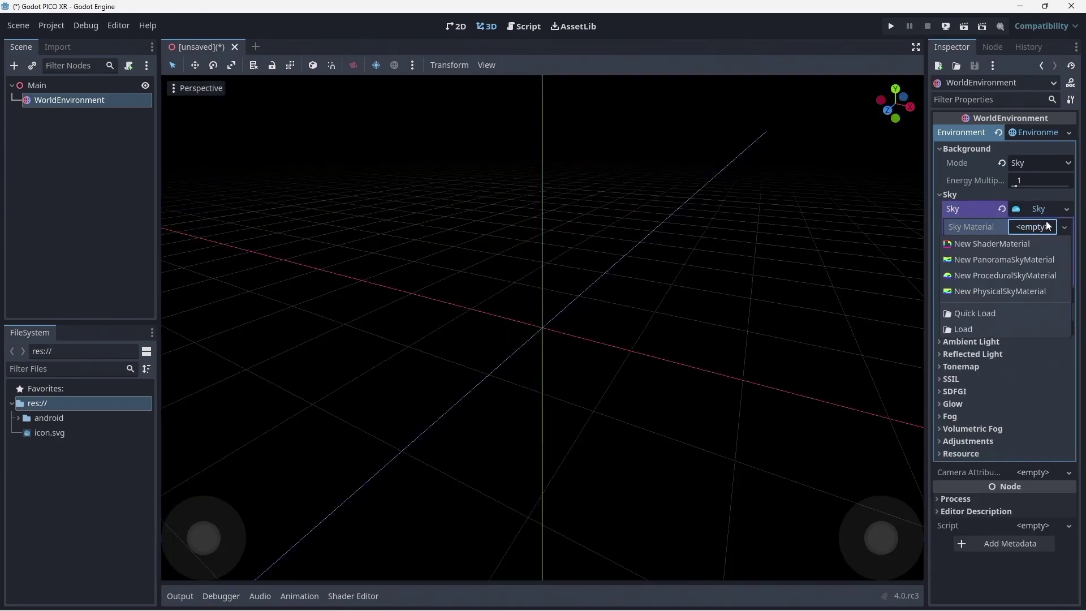
click(1002, 277)
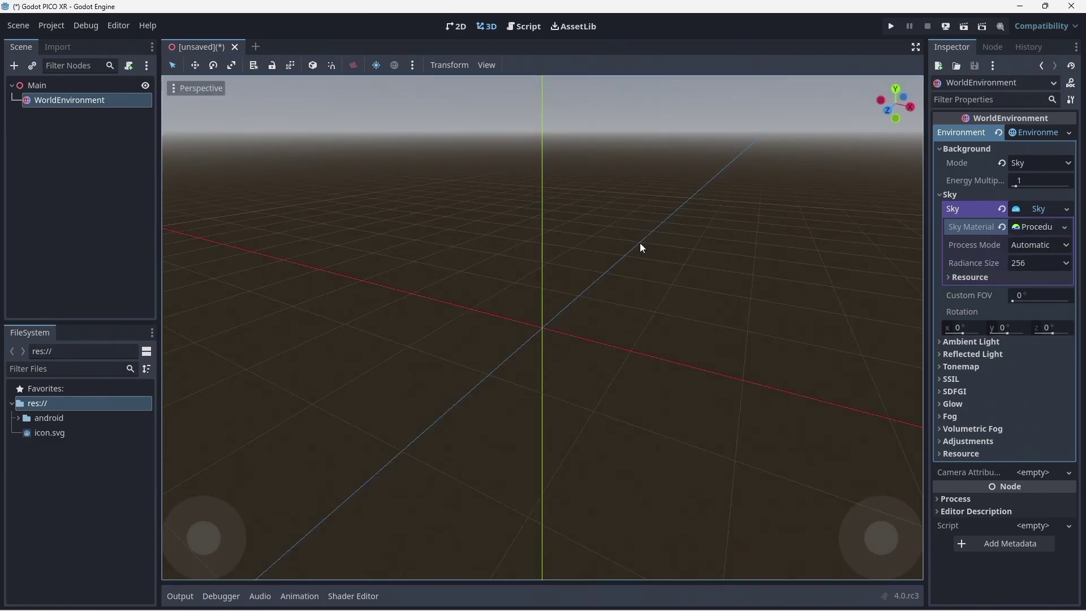
Step: Add a DirectionalLight3D as a child of Main
click(25, 83)
click(15, 66)
text(Direct)
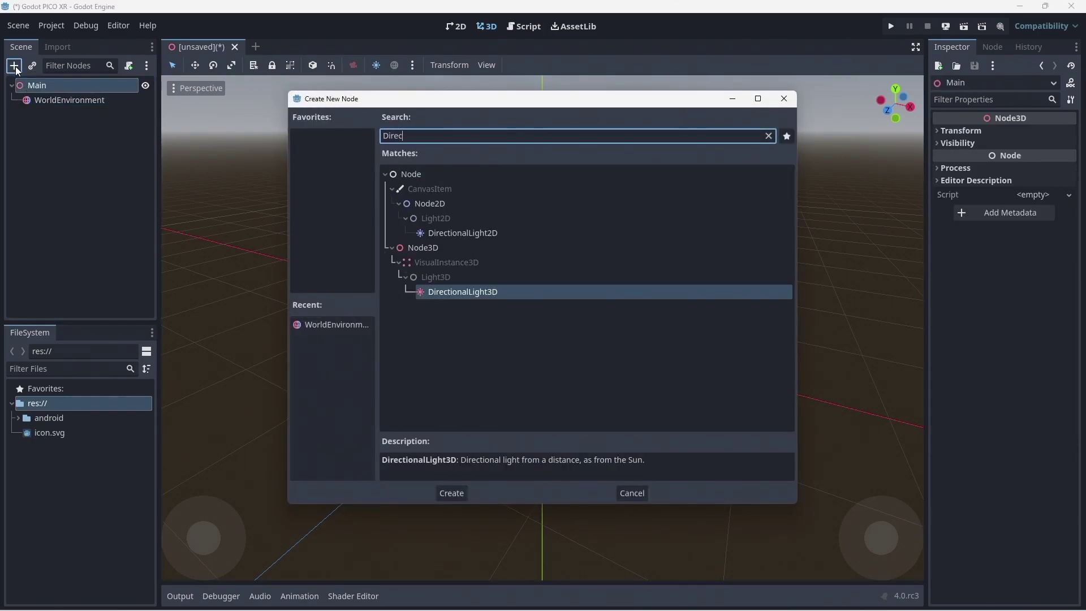
double_click(460, 291)
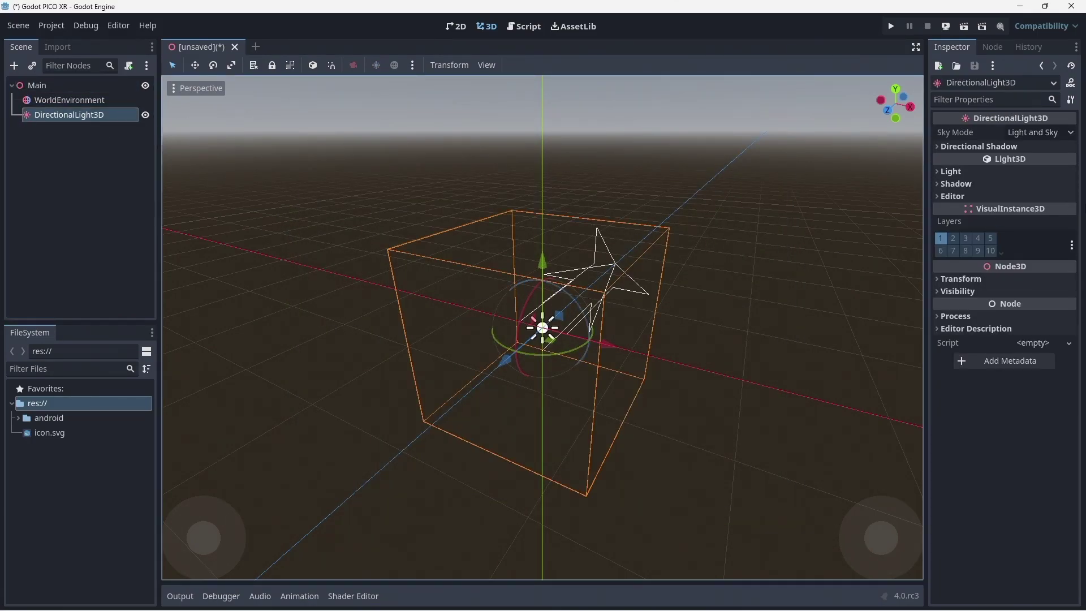
Step: Set the light's Rotation X to -45 and Position Y to 10
click(968, 279)
click(960, 339)
text(-45)
key(Return)
click(1001, 308)
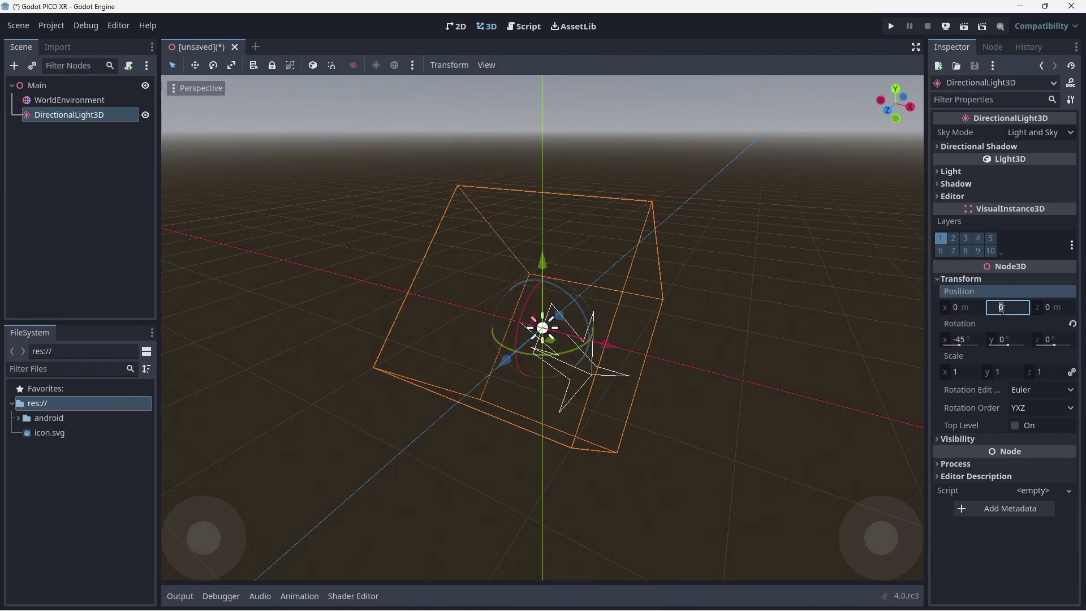
text(10)
key(Return)
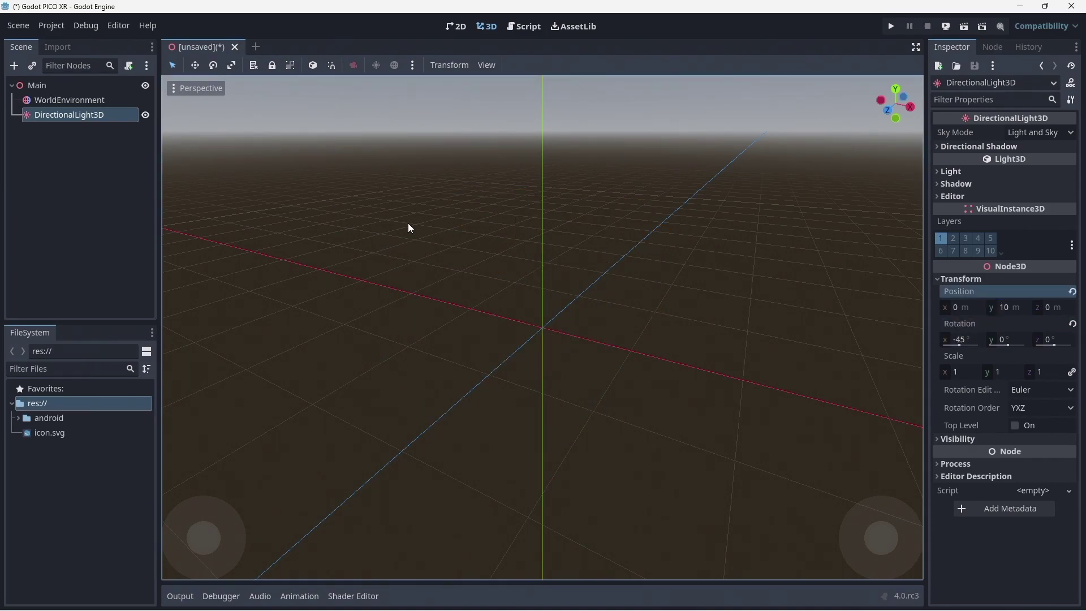
click(72, 85)
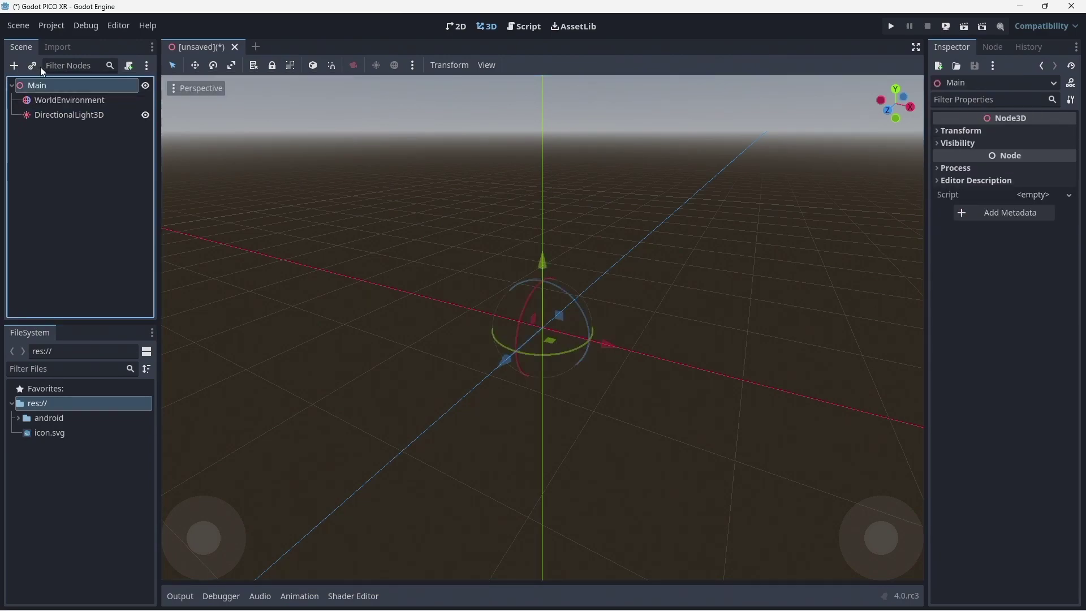
Step: Add a MeshInstance3D under Main and rename it Floor
click(14, 66)
key(BackSpace)
text(Mesh)
double_click(471, 277)
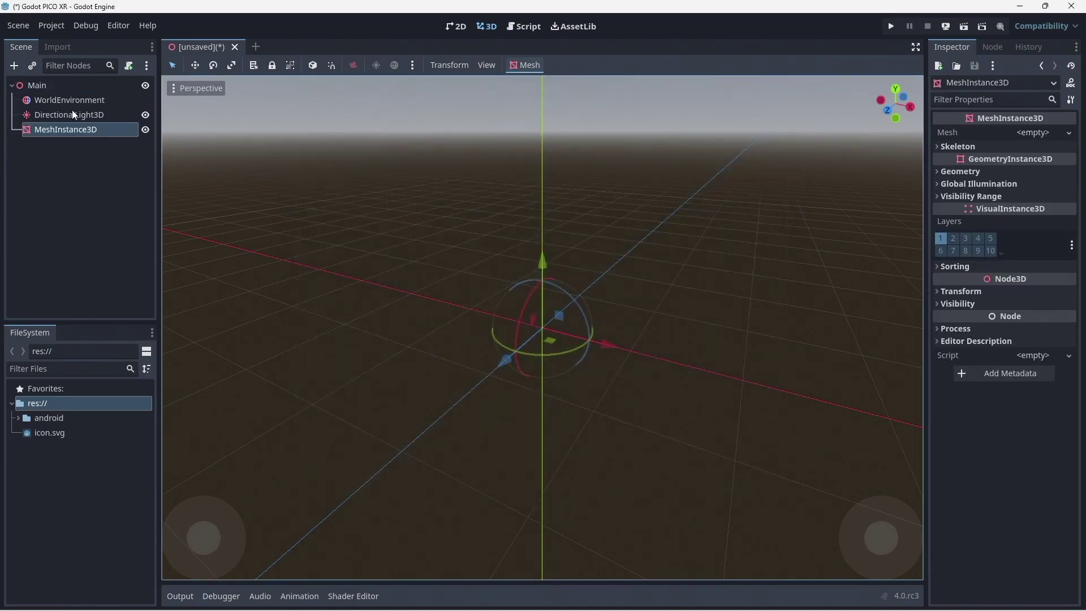
double_click(51, 129)
text(Floor)
key(Return)
Step: Give Floor a new PlaneMesh sized 10 x 10
click(1035, 133)
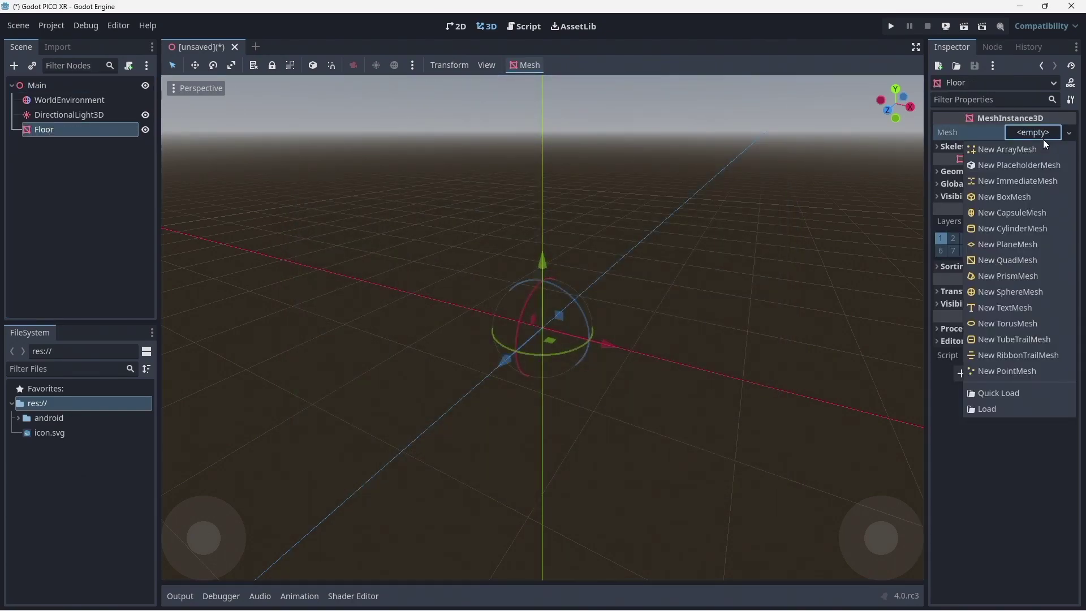
click(1026, 134)
click(1018, 255)
text(10)
key(Tab)
text(10)
key(Tab)
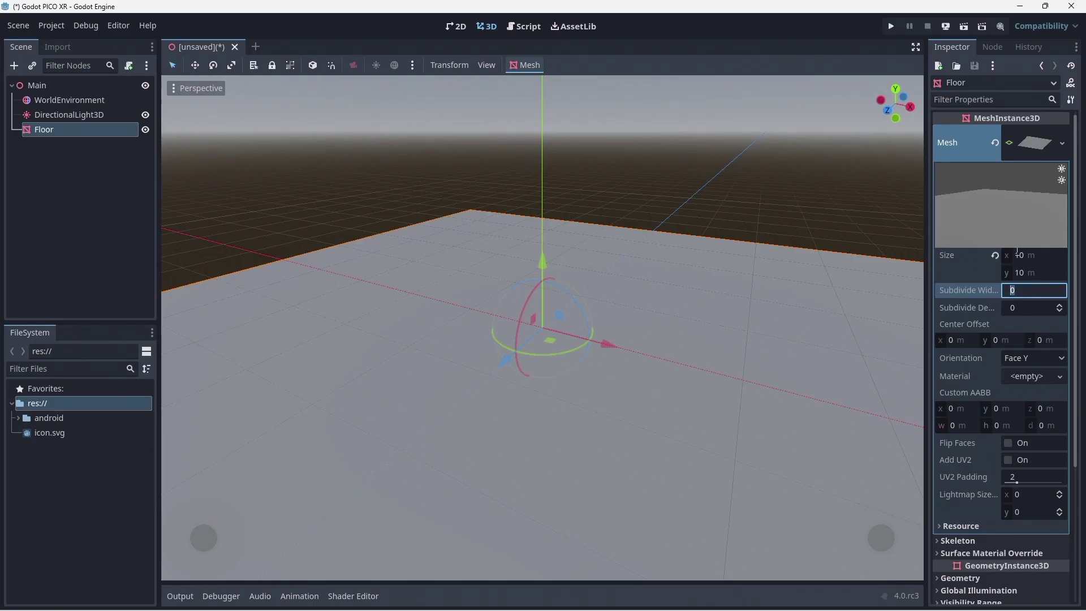
Step: Add an XROrigin3D under Main with an XRCamera3D child inside it
click(46, 86)
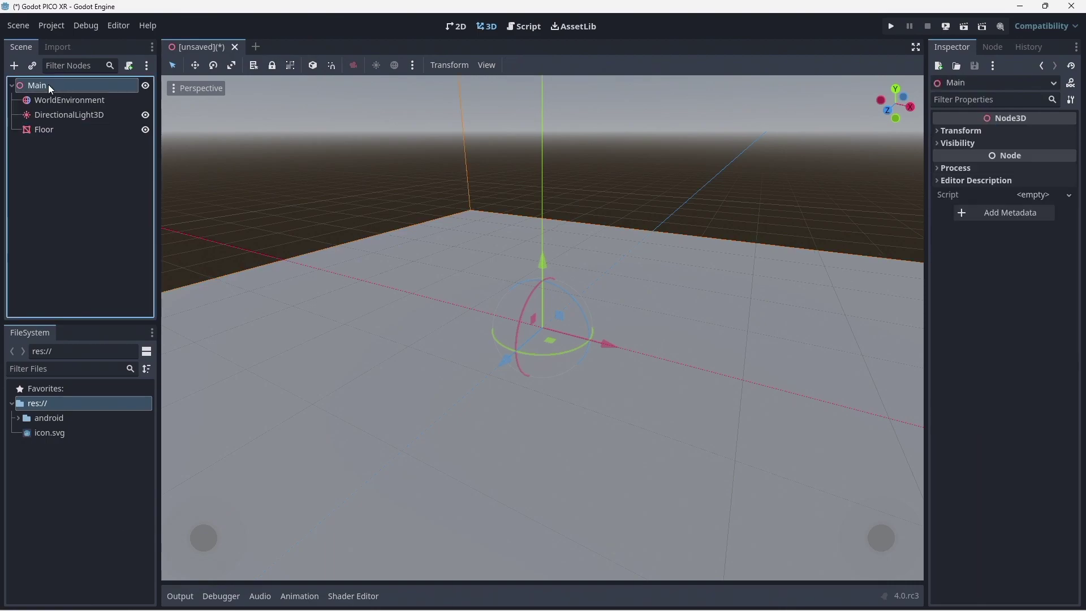
click(14, 66)
text(XR)
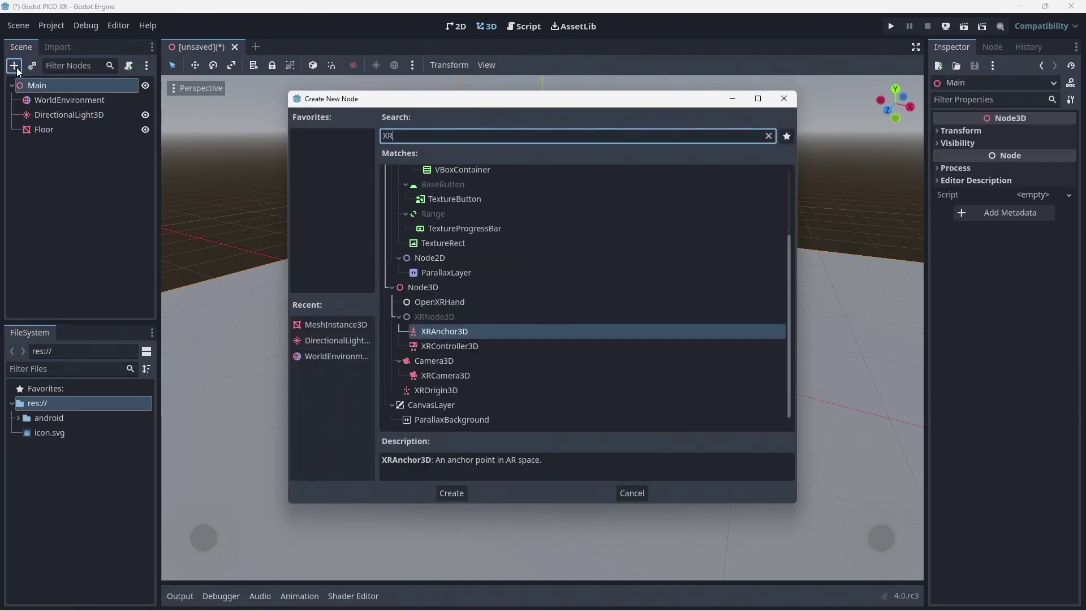
text(Origin)
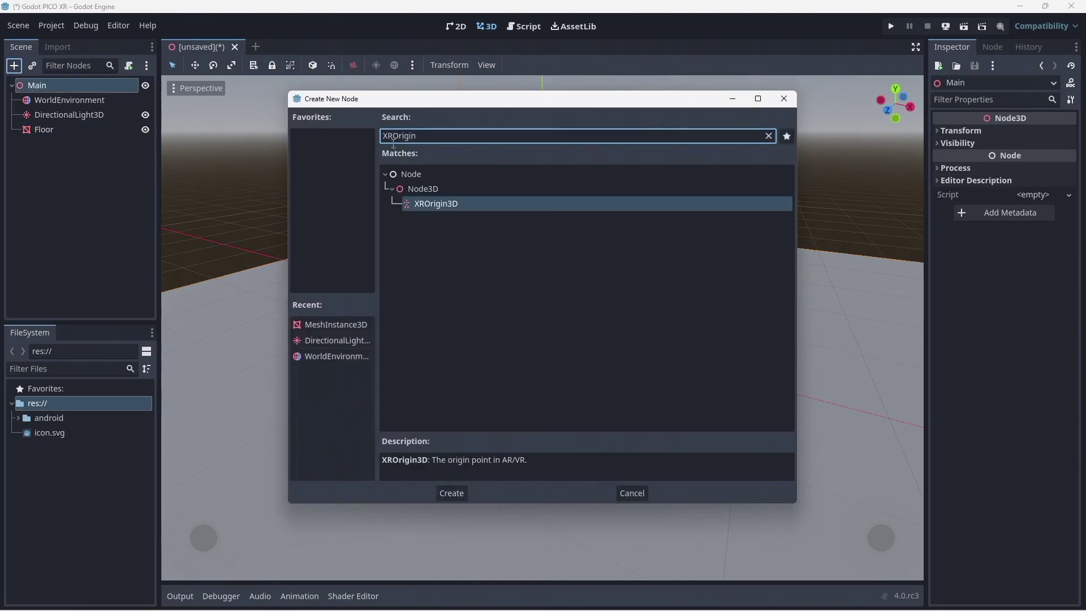
double_click(440, 203)
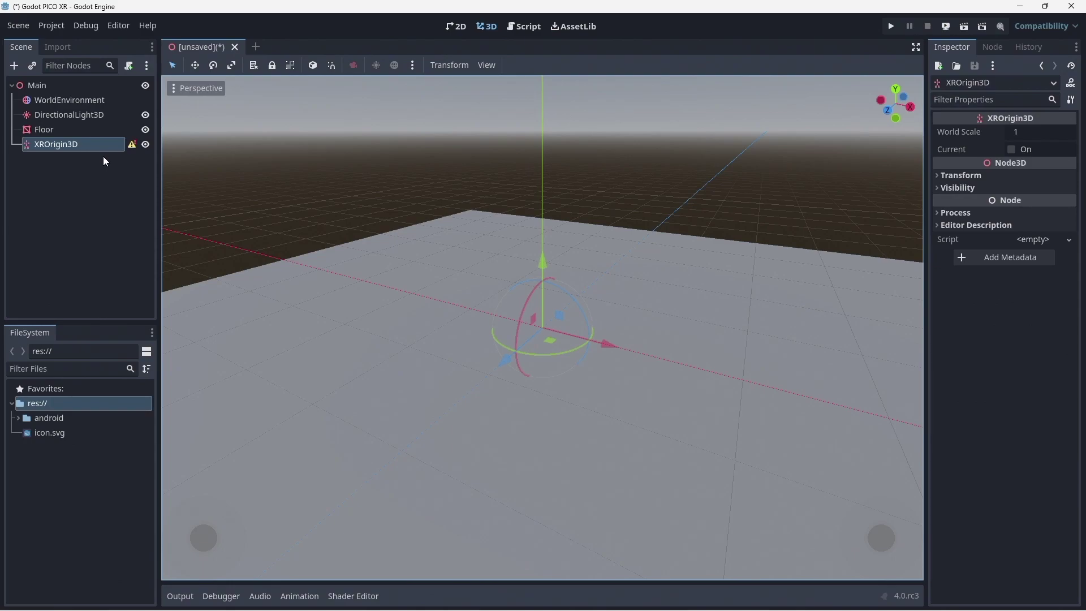
click(14, 66)
text(XRCame)
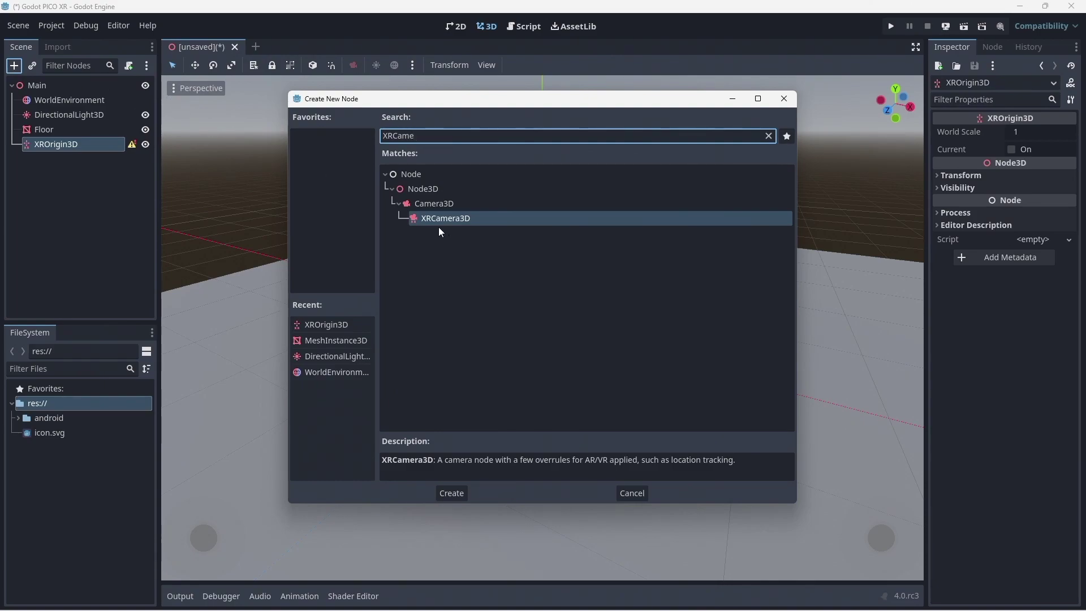
double_click(446, 220)
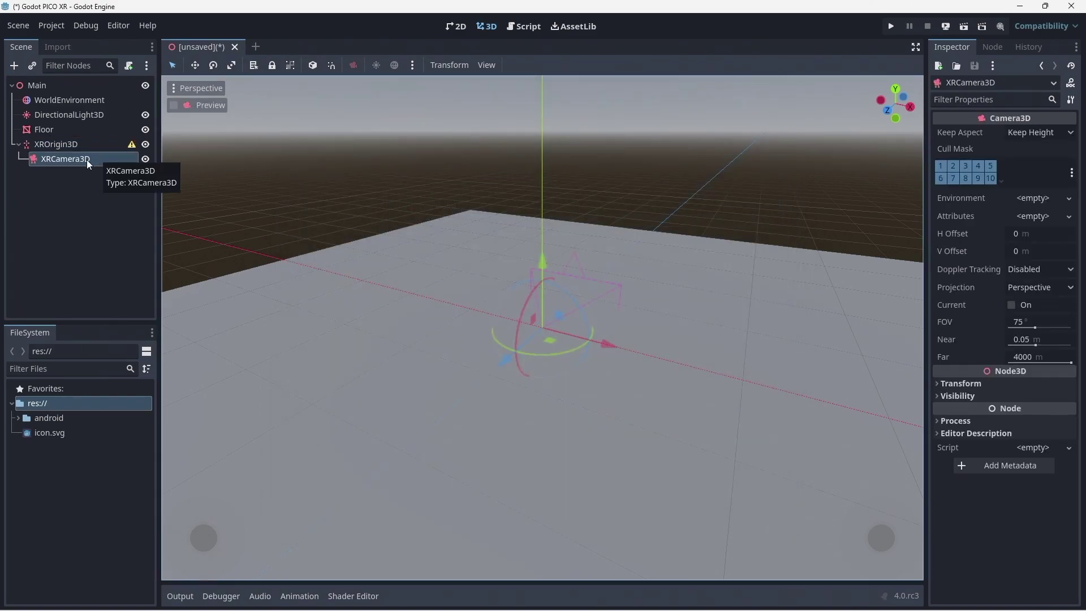
Step: Set the XRCamera3D's Transform Position Y to 1.5
click(959, 383)
click(1005, 412)
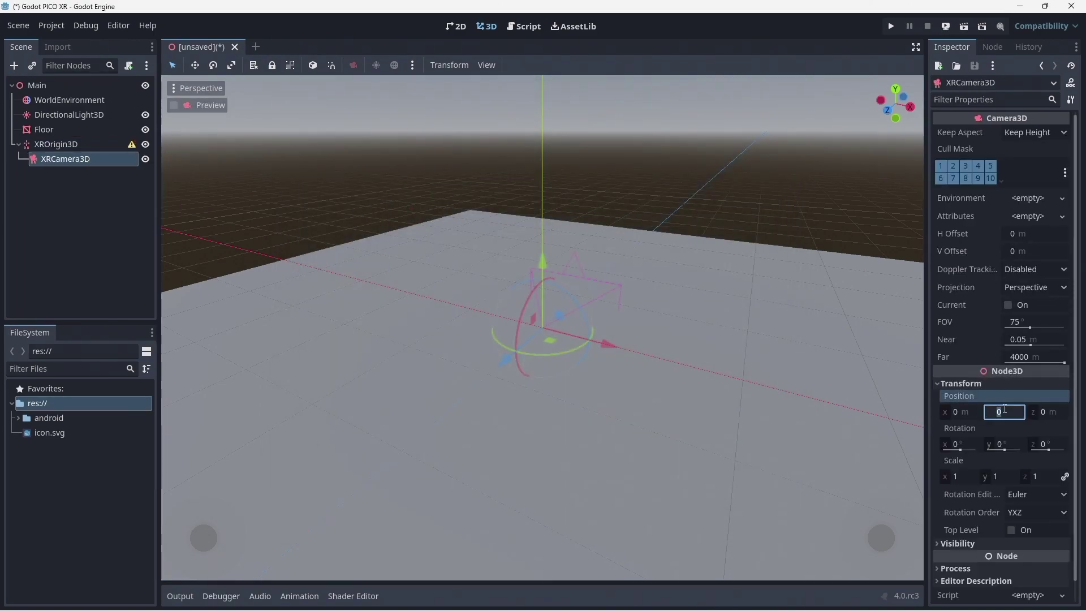
text(1.5)
key(Tab)
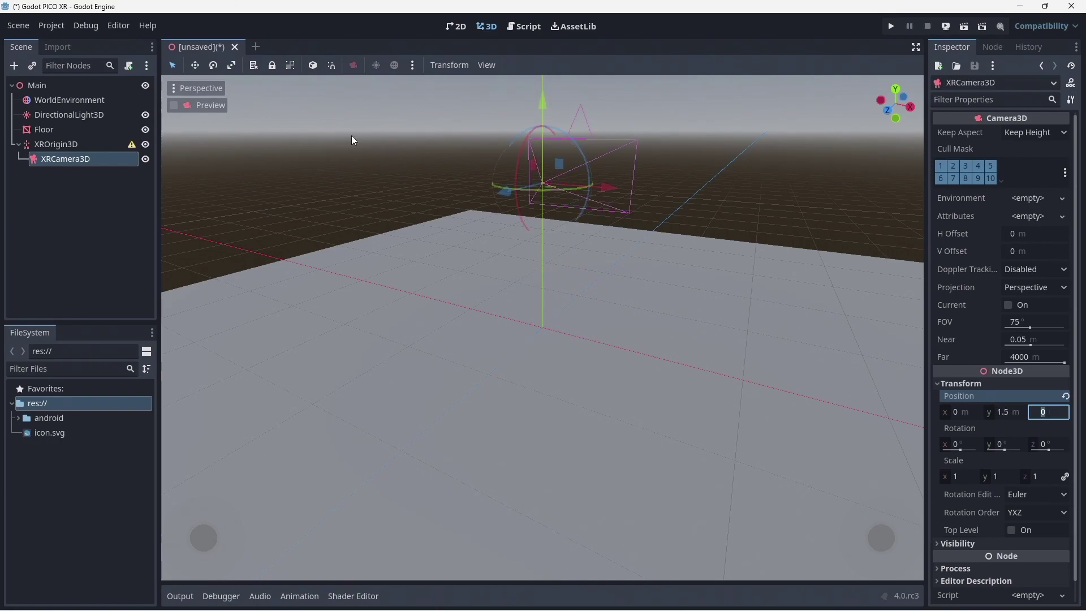
click(45, 145)
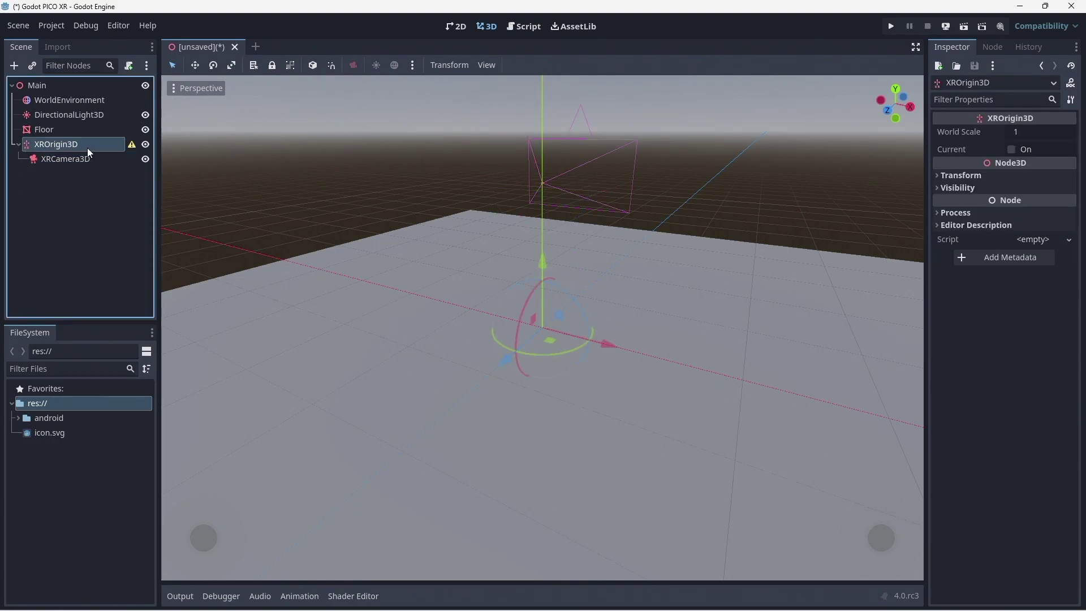
click(14, 66)
Step: Add two XRController3D nodes under XROrigin3D
text(XR)
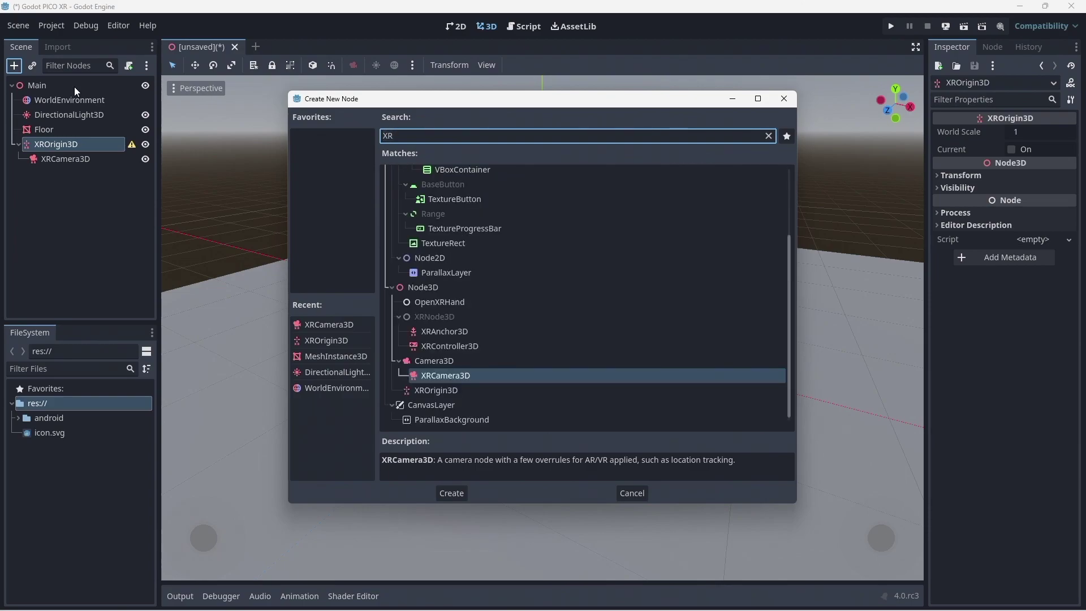
text(Con)
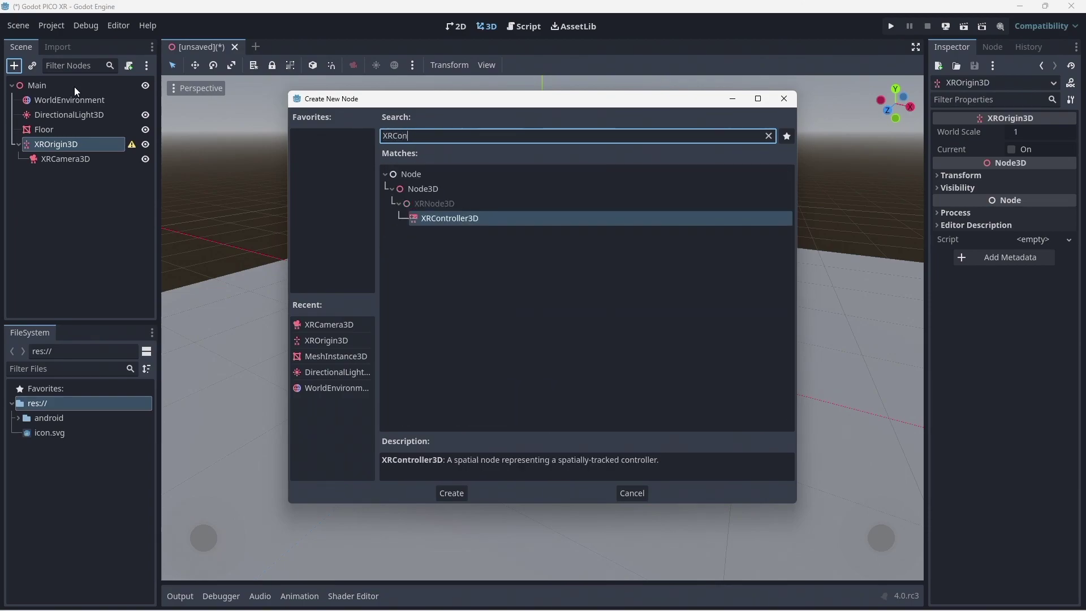
double_click(446, 219)
click(50, 144)
click(14, 66)
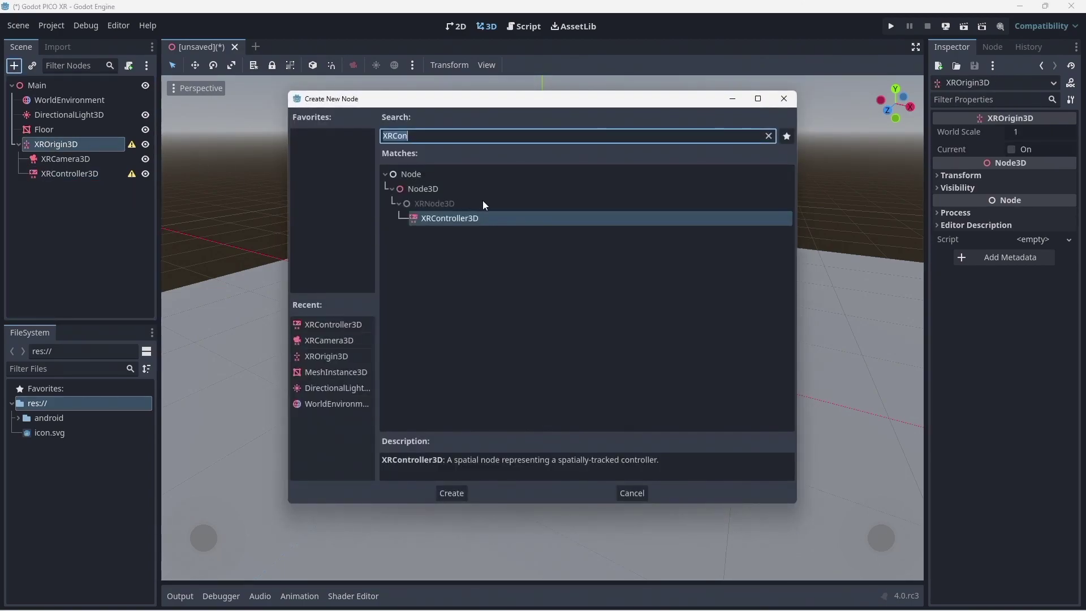
double_click(474, 217)
Step: Rename the first controller LeftHand, tracking left_hand with the aim pose
click(86, 174)
click(86, 174)
text(Left)
key(Escape)
key(Return)
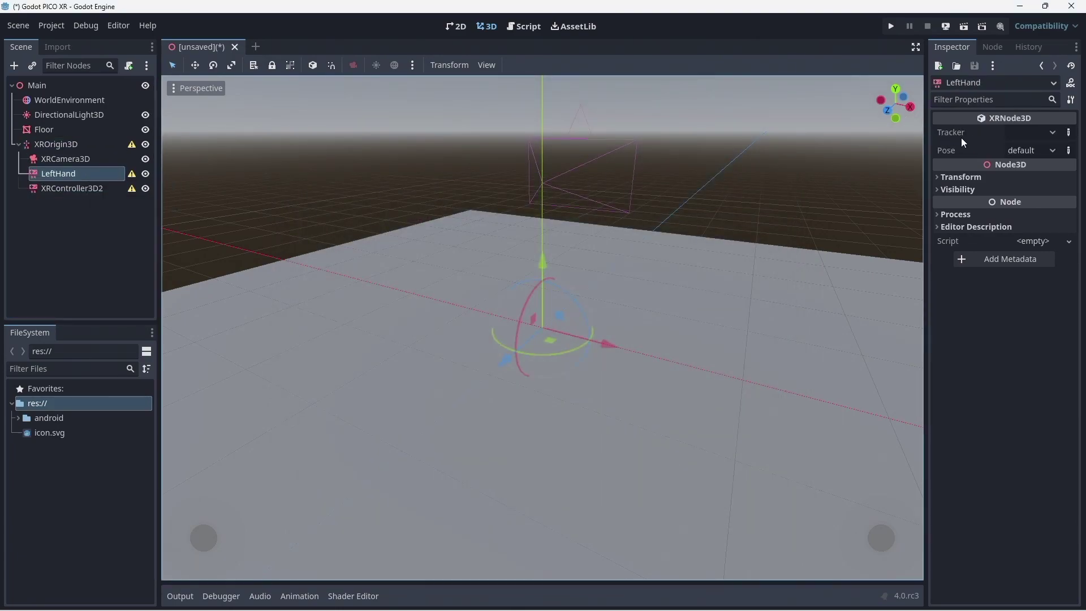
click(1053, 132)
click(976, 165)
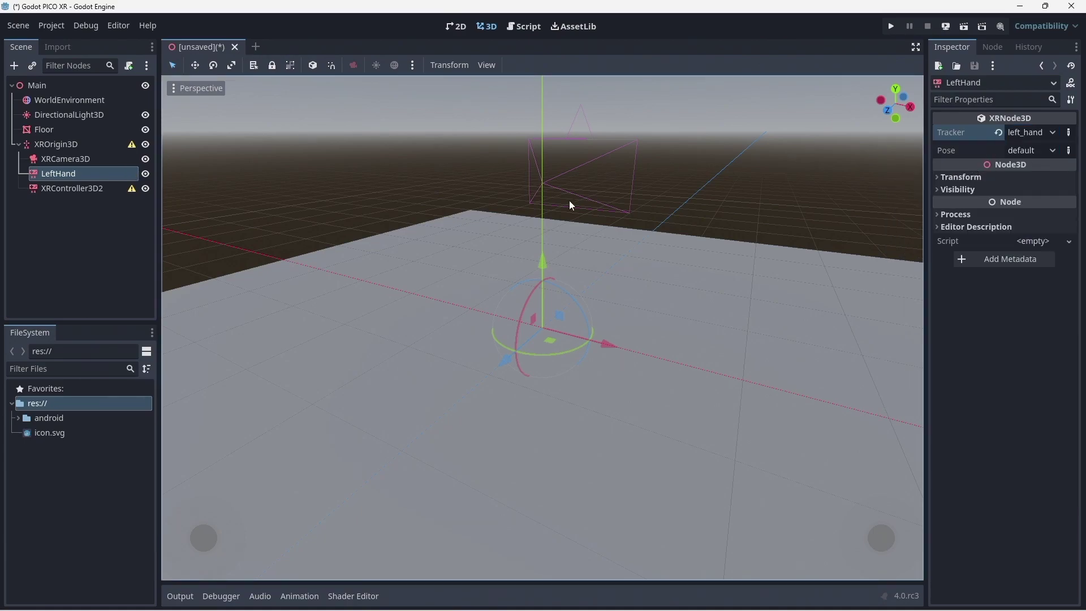
click(1013, 153)
click(1014, 198)
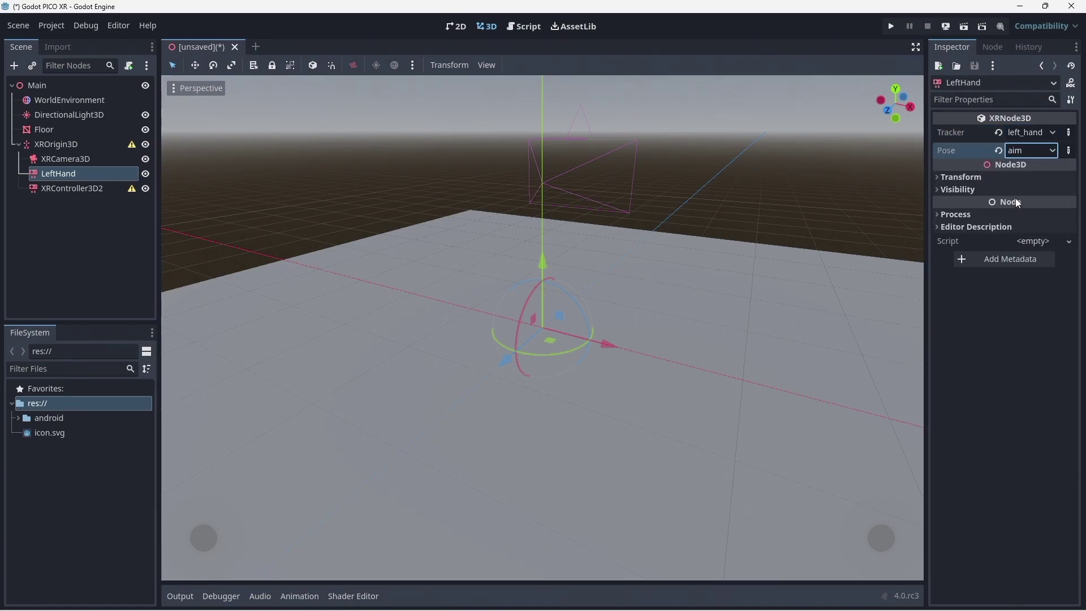
Step: Rename the second controller RightHand, tracking right_hand with the aim pose
click(57, 189)
double_click(62, 189)
text(Right)
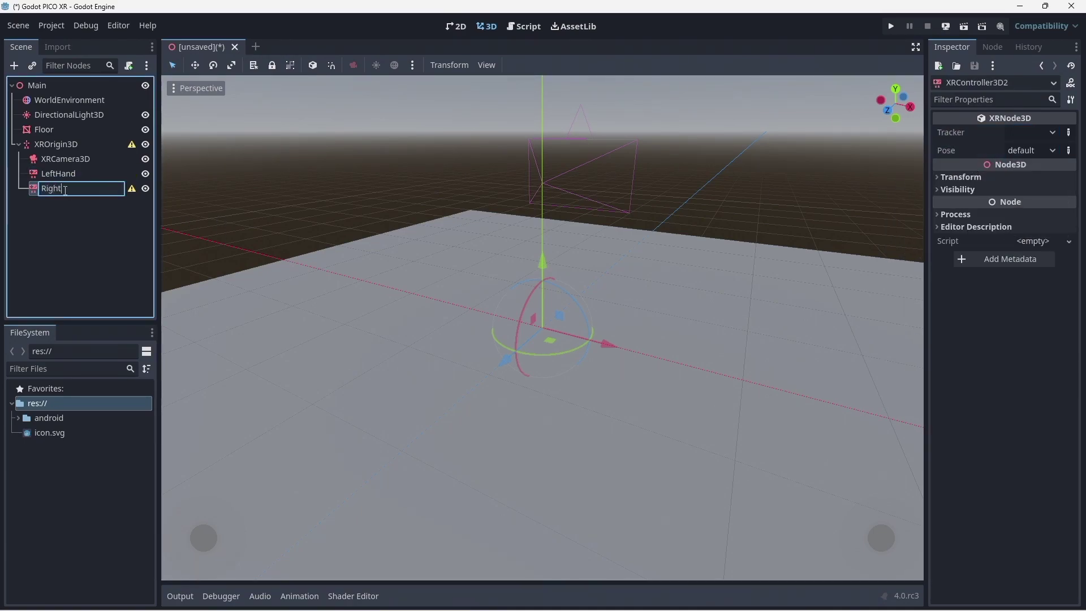
text(Hand)
key(Return)
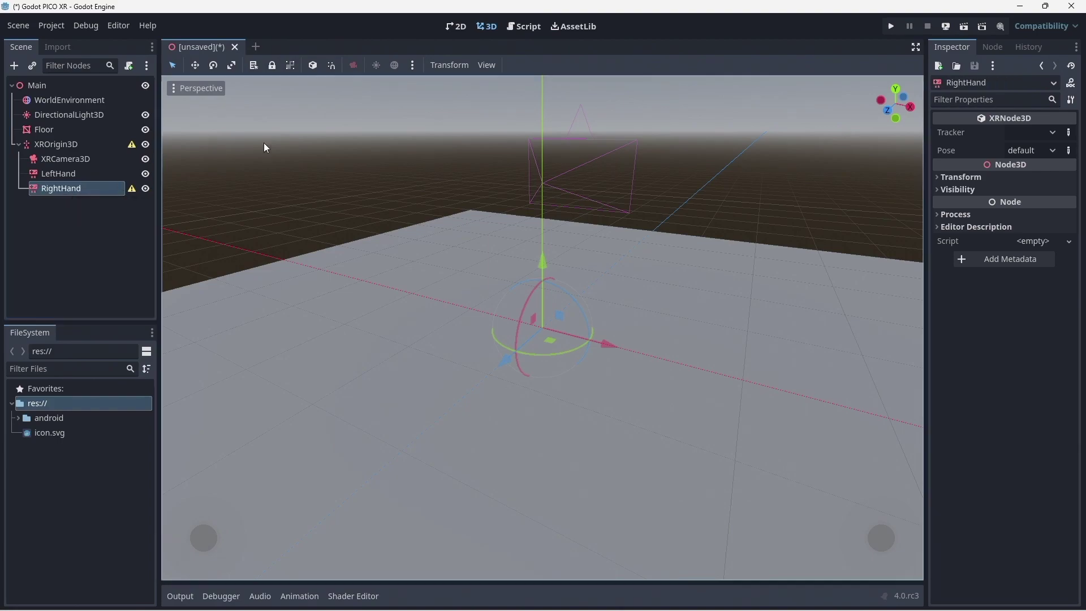
click(1025, 133)
click(959, 177)
click(1030, 151)
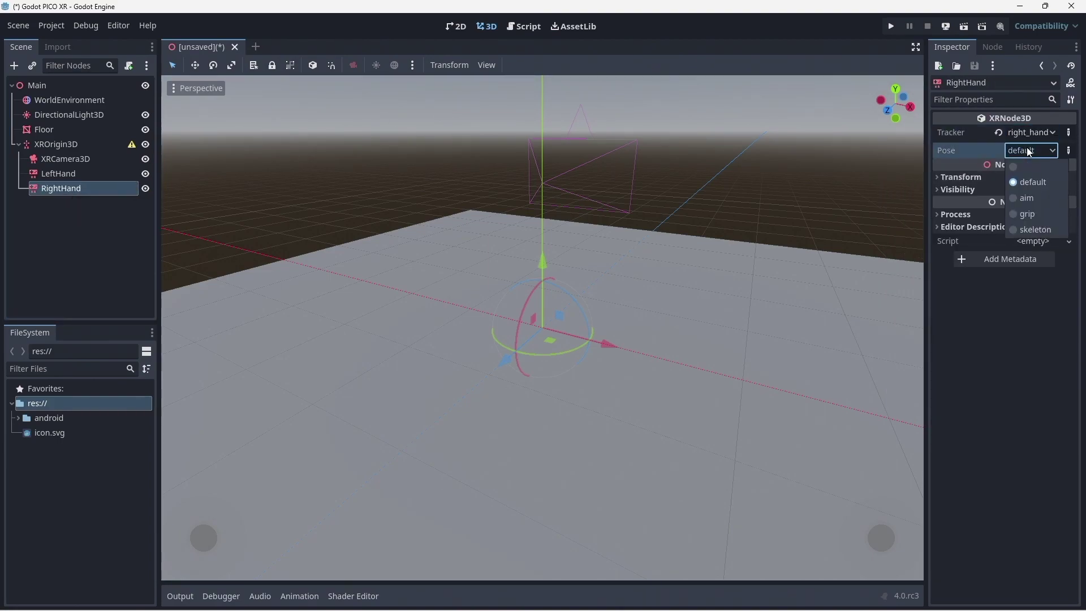
click(1024, 197)
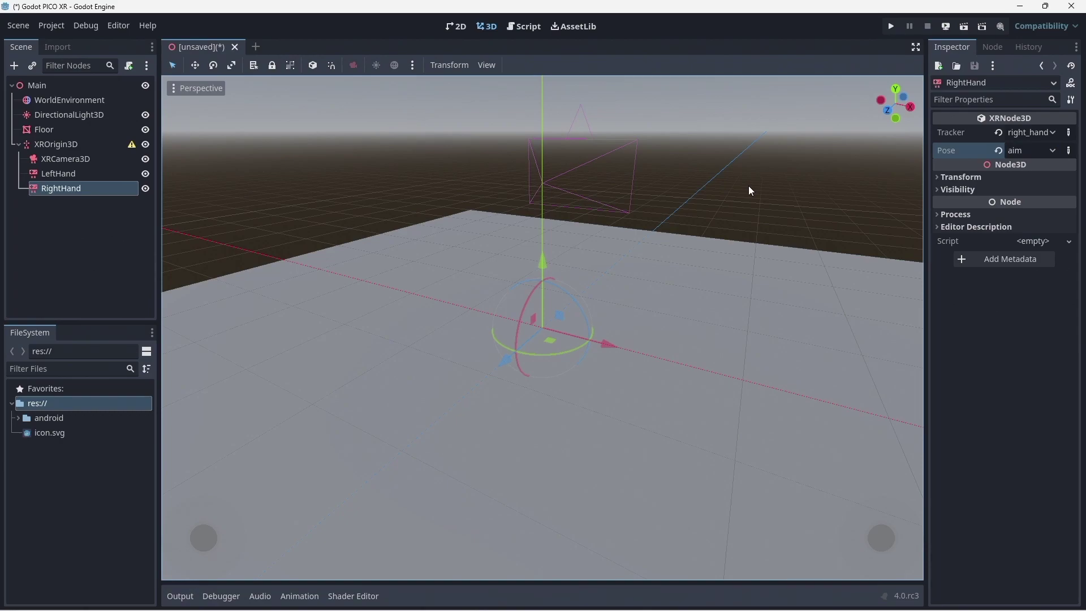
Step: Add a MeshInstance3D named Test under LeftHand
click(58, 173)
click(14, 65)
text(MeshI)
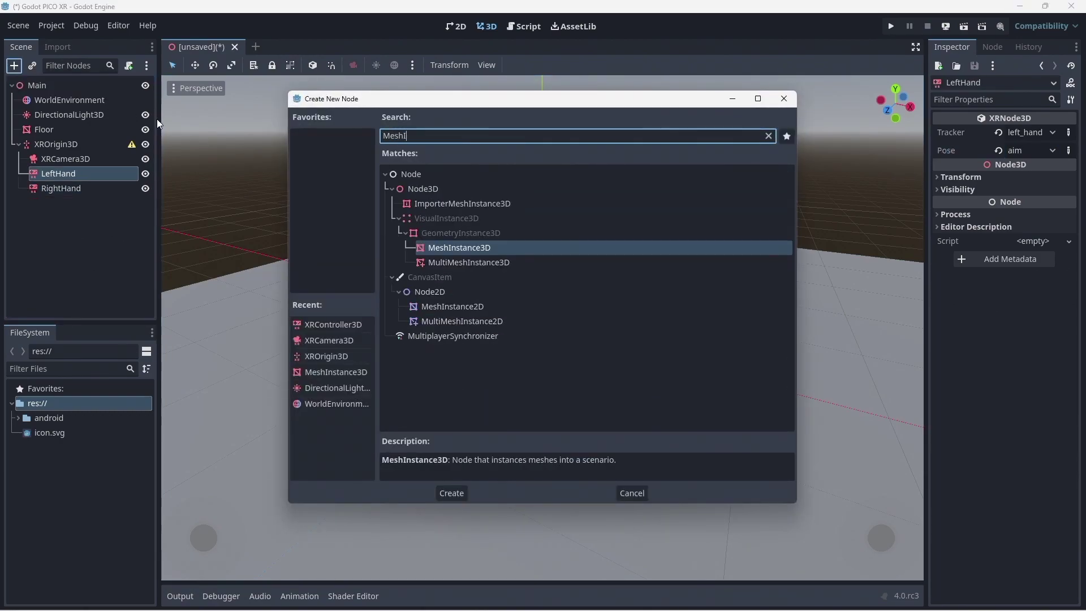
text(n)
double_click(451, 247)
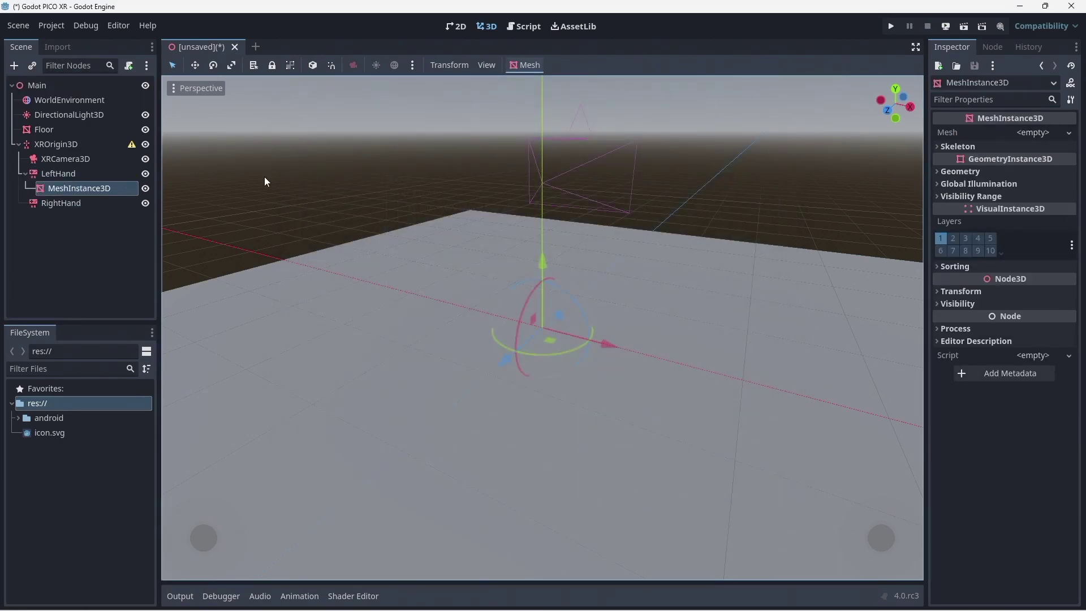
double_click(104, 189)
text(Test)
key(Return)
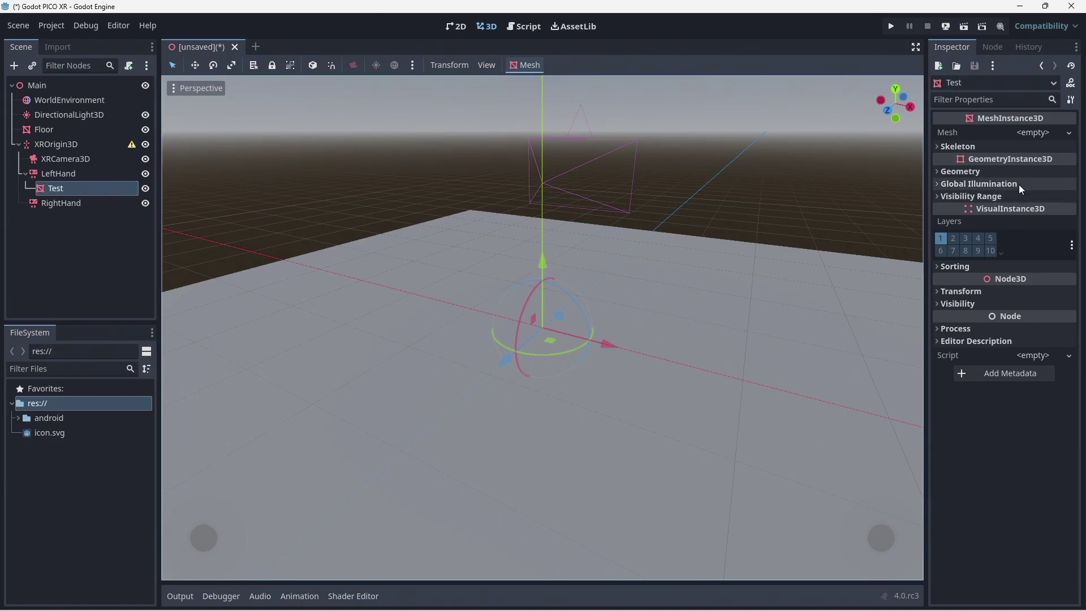
Step: Give Test a new BoxMesh sized 0.05 x 0.05 x 0.05
click(1033, 133)
click(1022, 197)
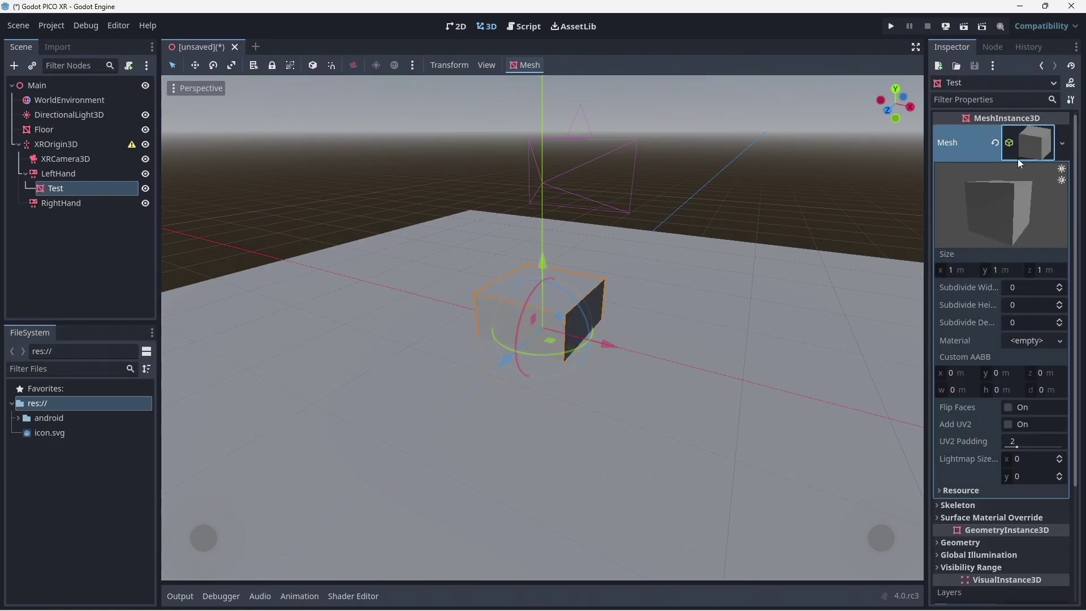
click(952, 270)
text(0.)
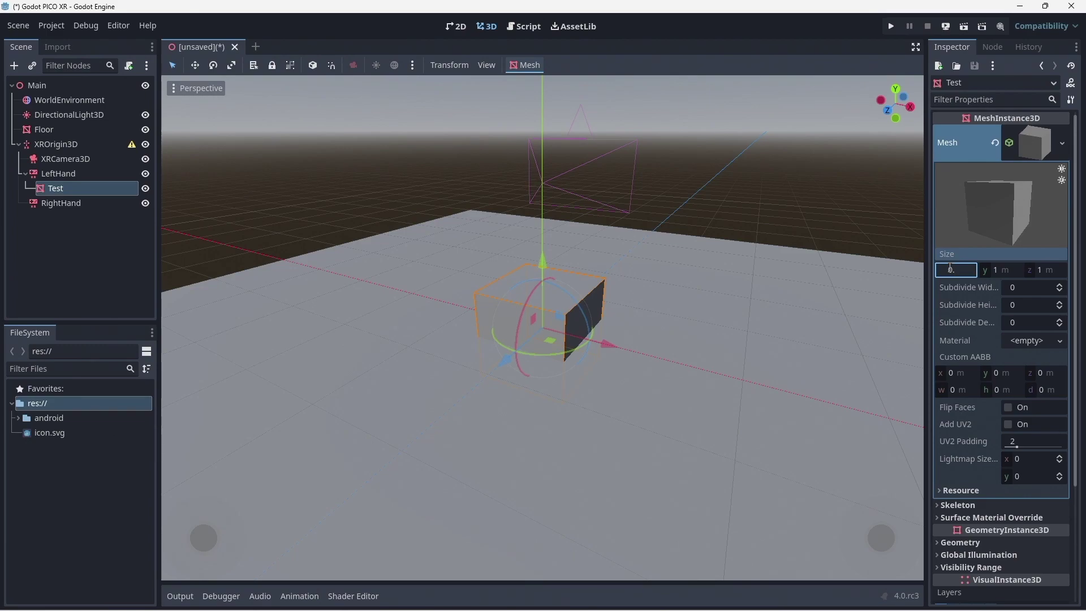
text(05)
key(Tab)
text(0.05)
key(Tab)
text(0.05)
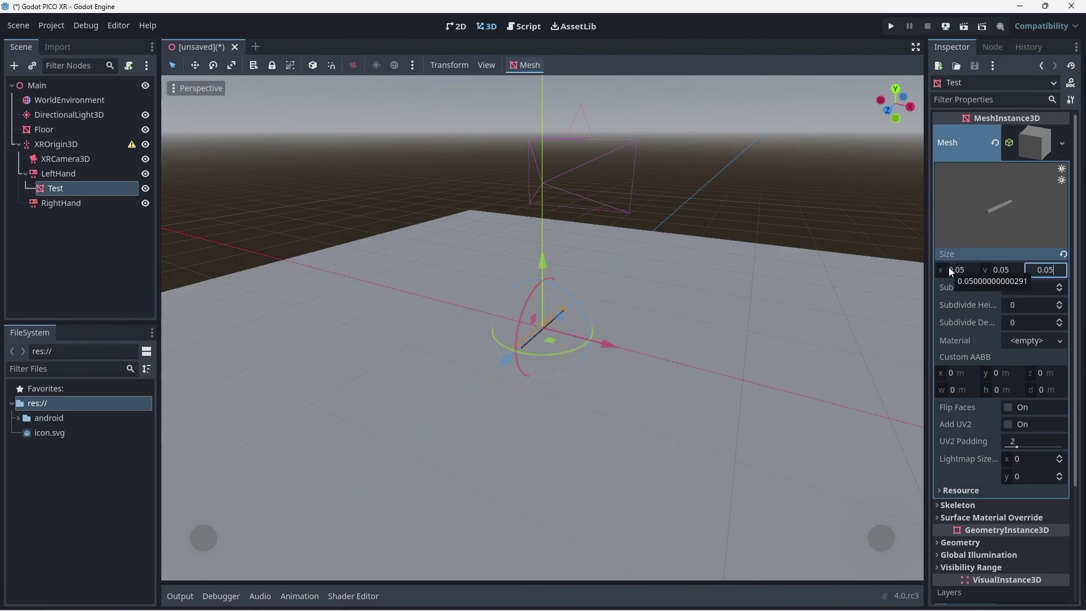
key(Tab)
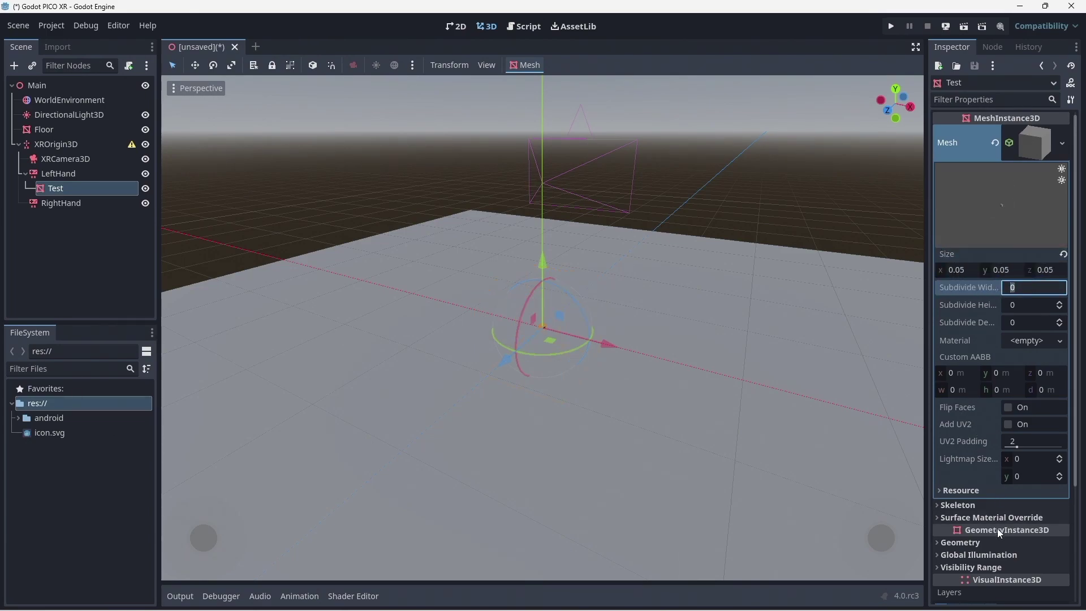
scroll(979, 542, down, 3)
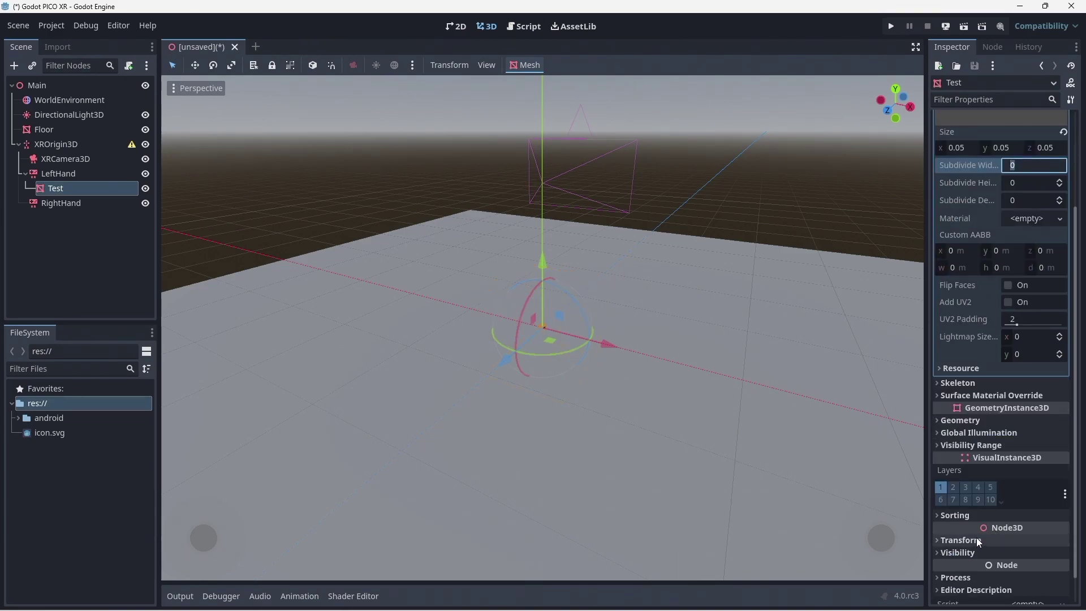
Step: Add a MeshInstance3D named Test under RightHand
click(77, 202)
click(15, 65)
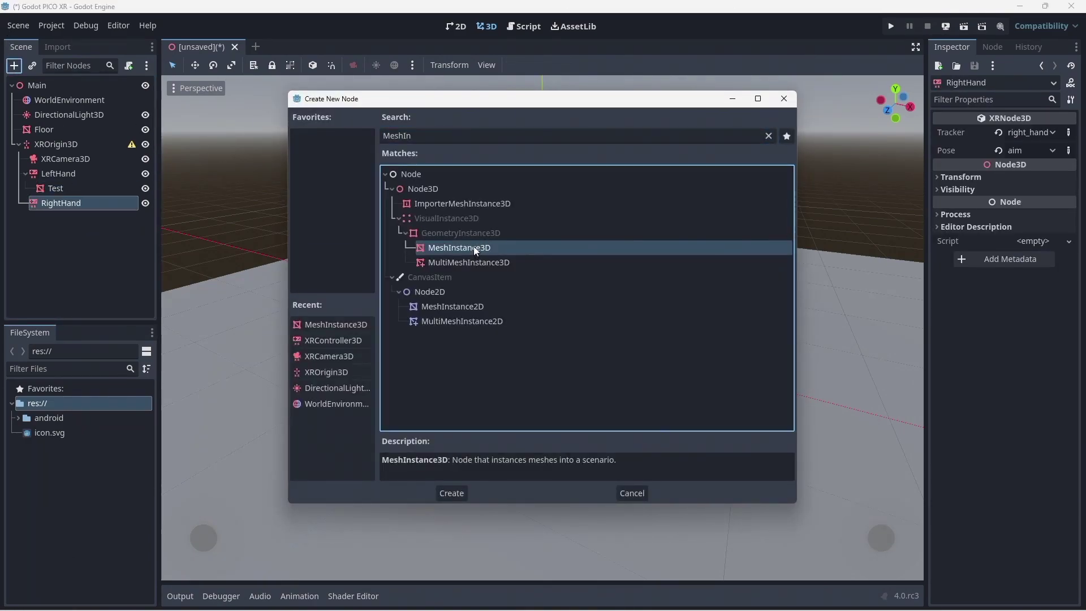
double_click(473, 247)
double_click(115, 213)
text(Test)
key(Return)
Step: Give this Test node a BoxMesh, resetting a mistyped size to a 1 m cube
click(1033, 133)
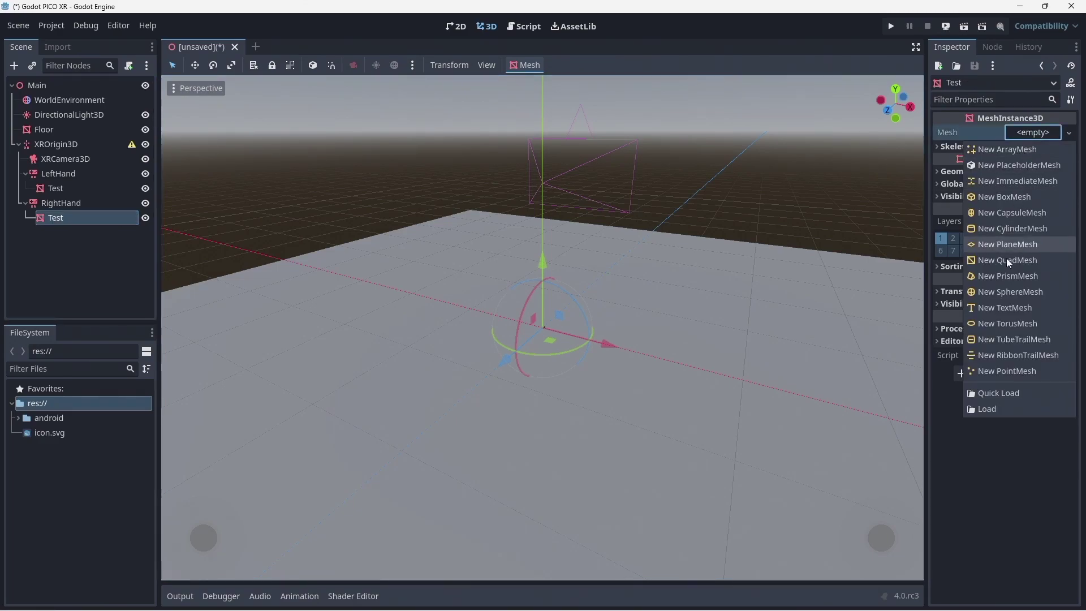
click(1007, 198)
click(953, 270)
text(5)
key(Tab)
text(0.0)
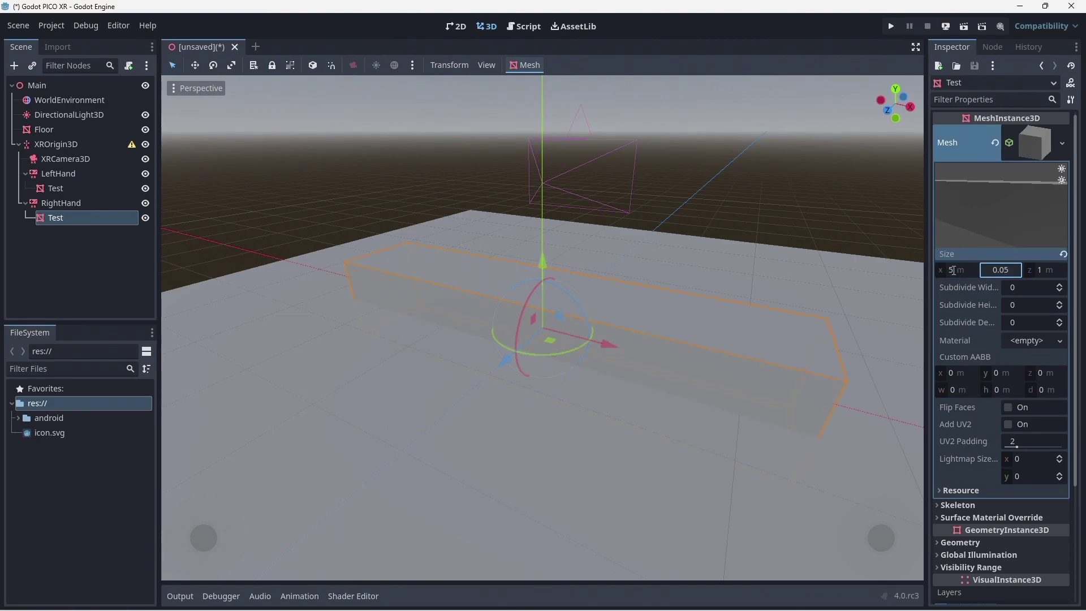
key(Return)
click(954, 270)
text(1)
key(Tab)
text(1)
key(Return)
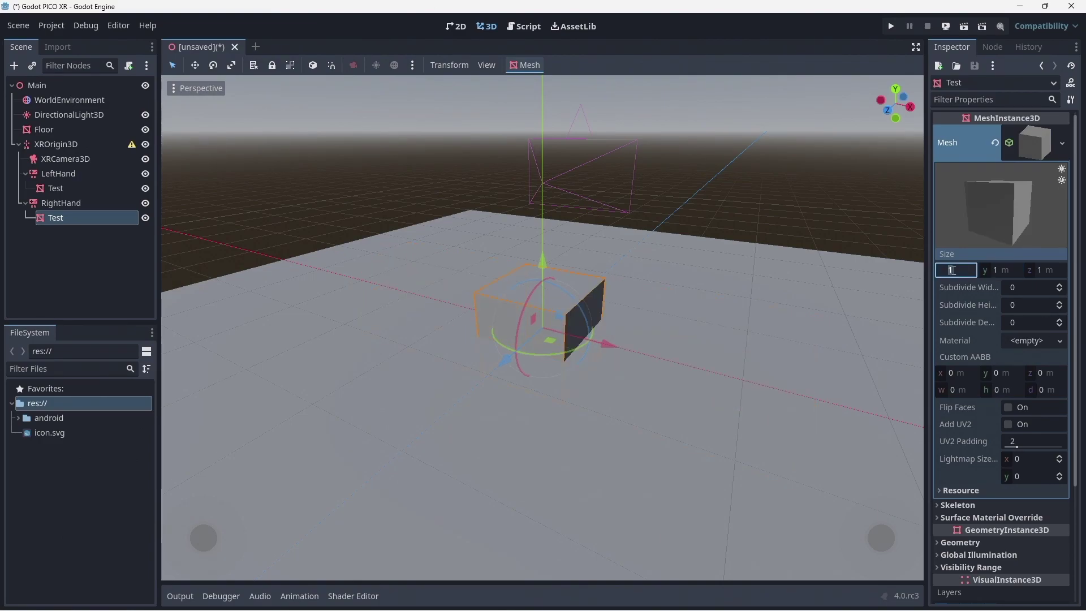
Step: Set the box size to 0.05 on x, y and z
click(953, 270)
text(0.05)
key(Tab)
text(0.05)
key(Tab)
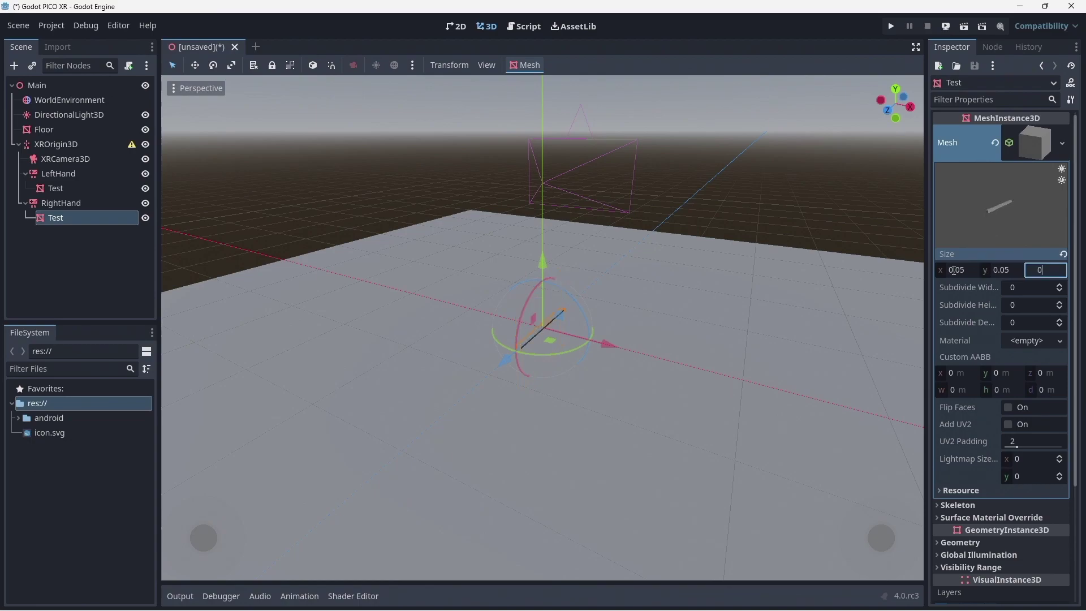
text(0.05)
key(Tab)
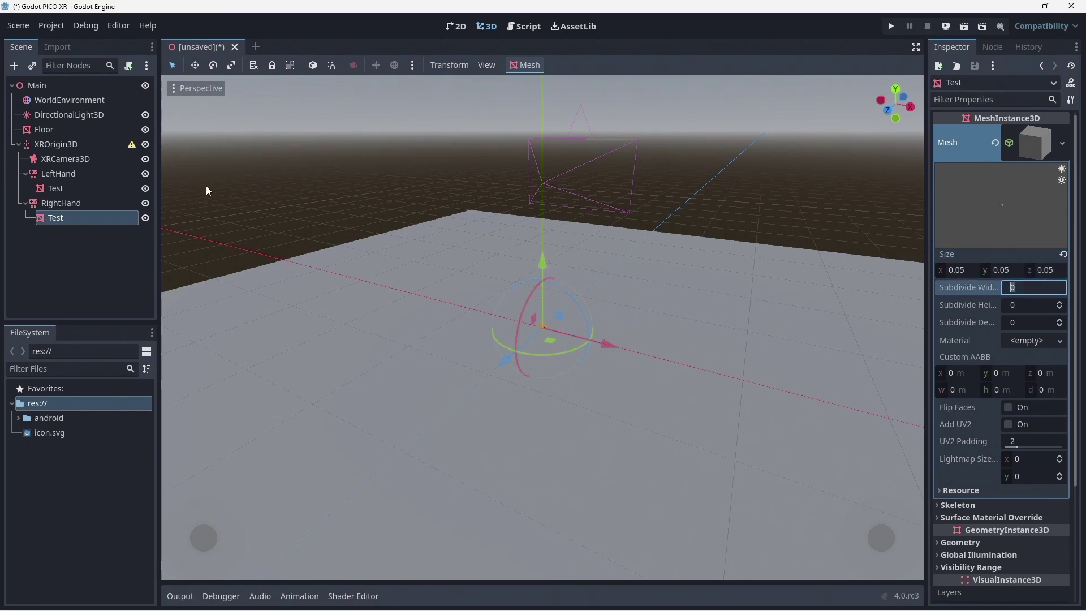
Step: Save the scene as main.tscn in res://
click(94, 146)
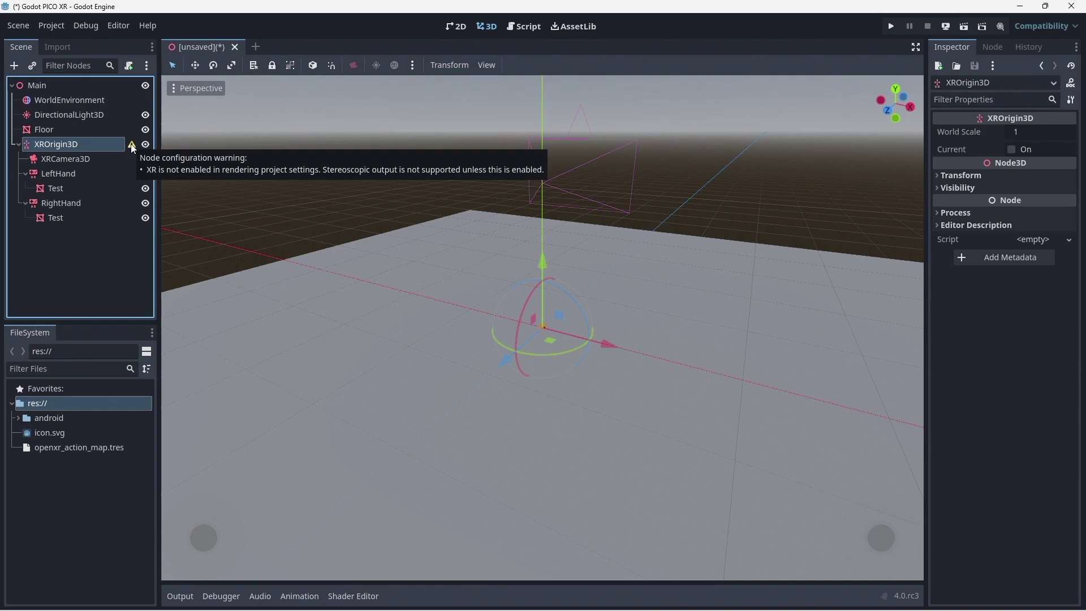
key(ctrl+s)
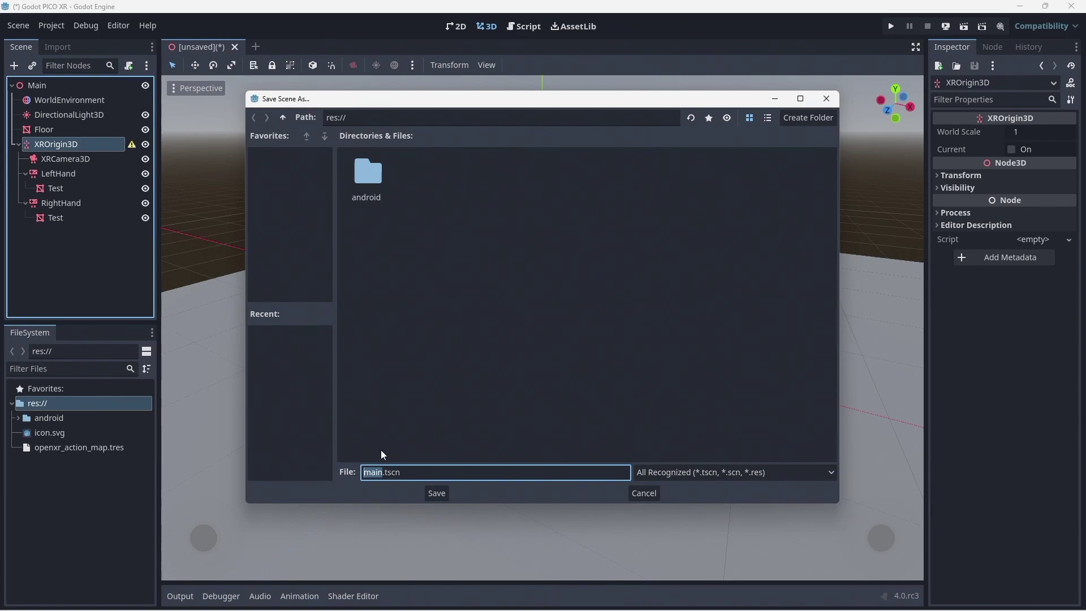
click(440, 497)
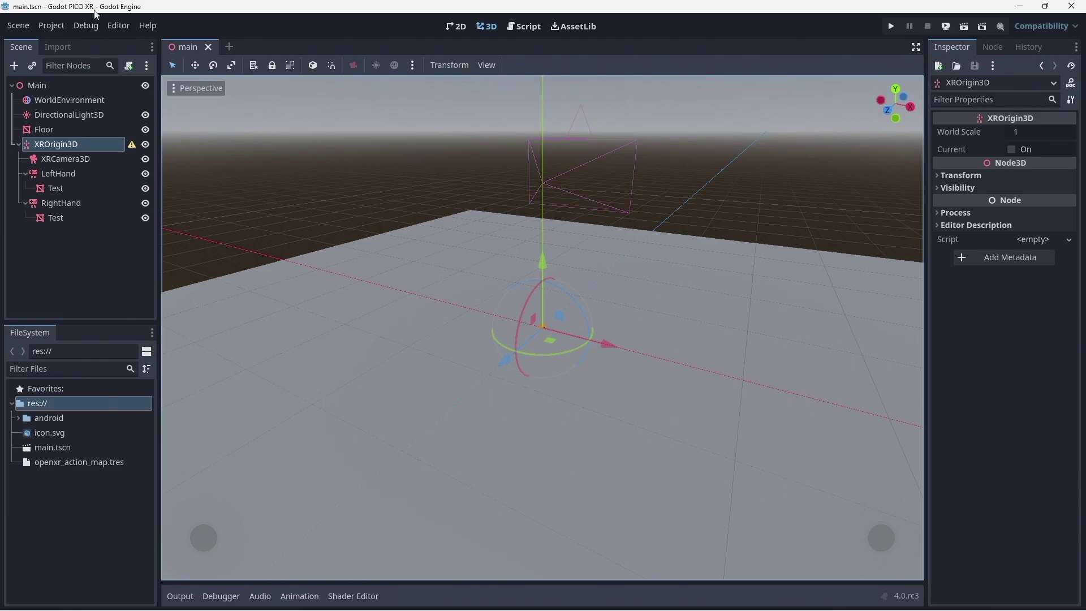
Step: Enable OpenXR and XR shaders in Project Settings
click(59, 25)
click(66, 43)
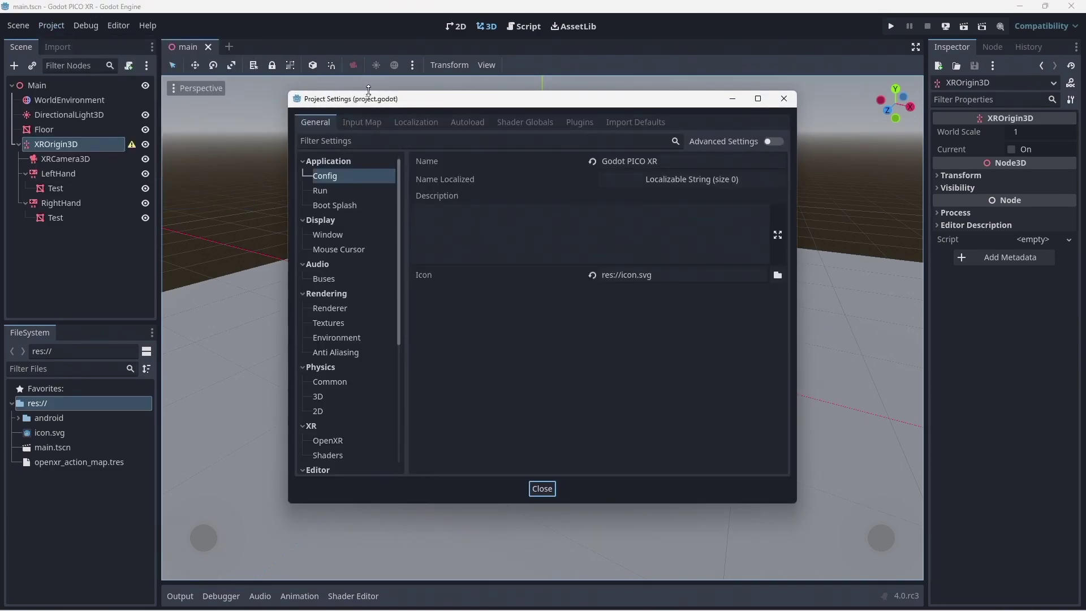
drag(399, 167, 403, 357)
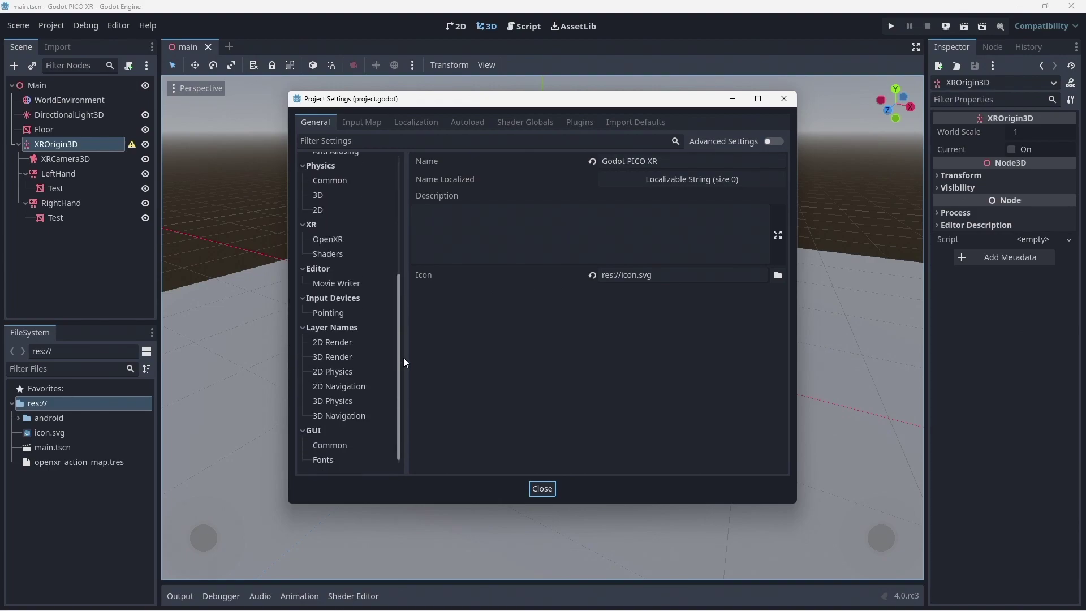
click(320, 240)
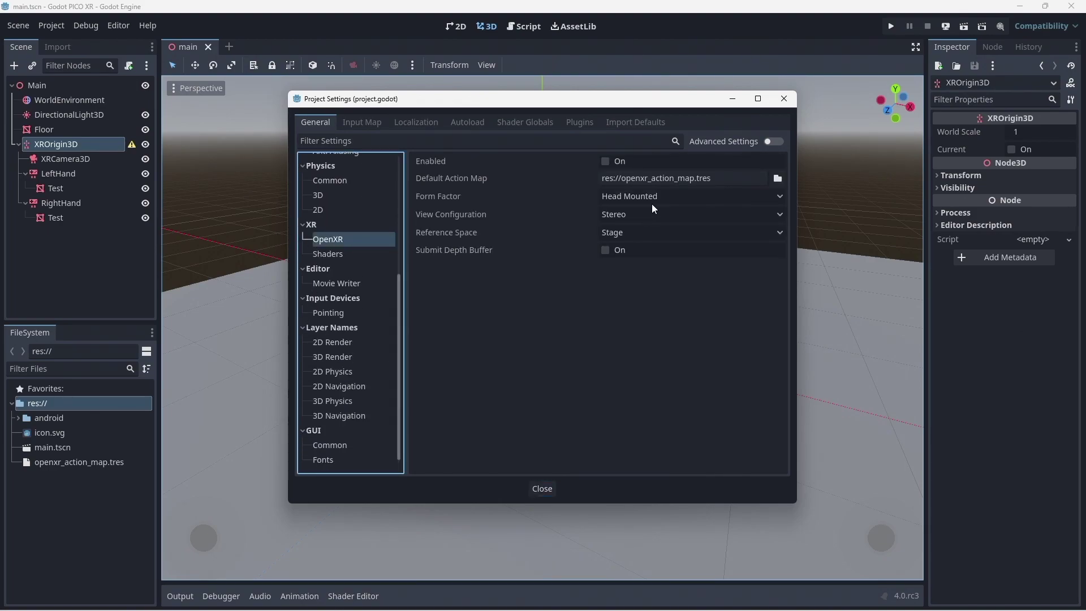
click(605, 162)
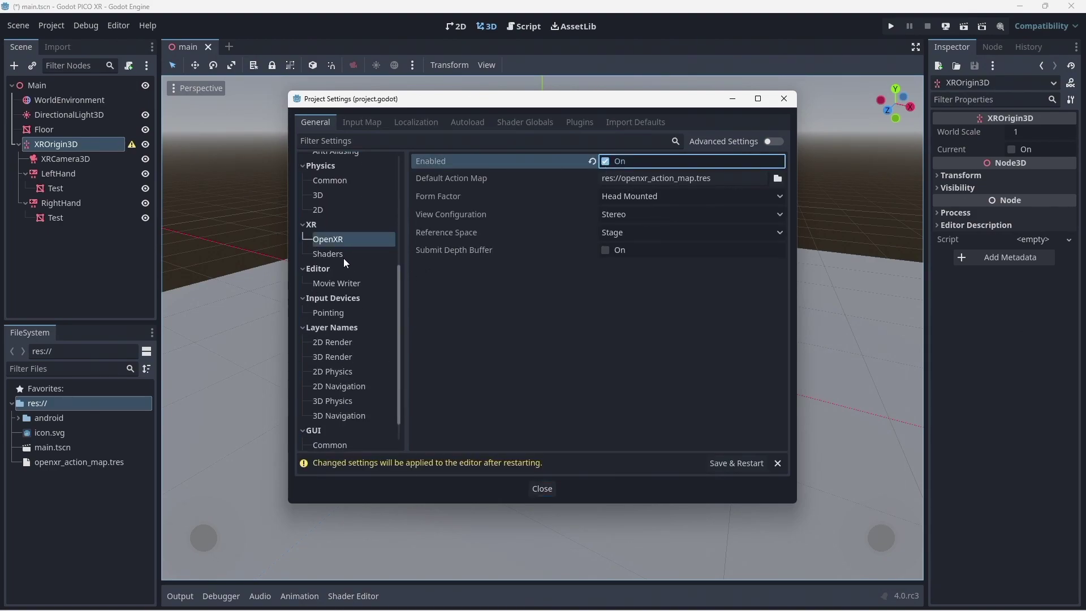
click(344, 257)
click(604, 162)
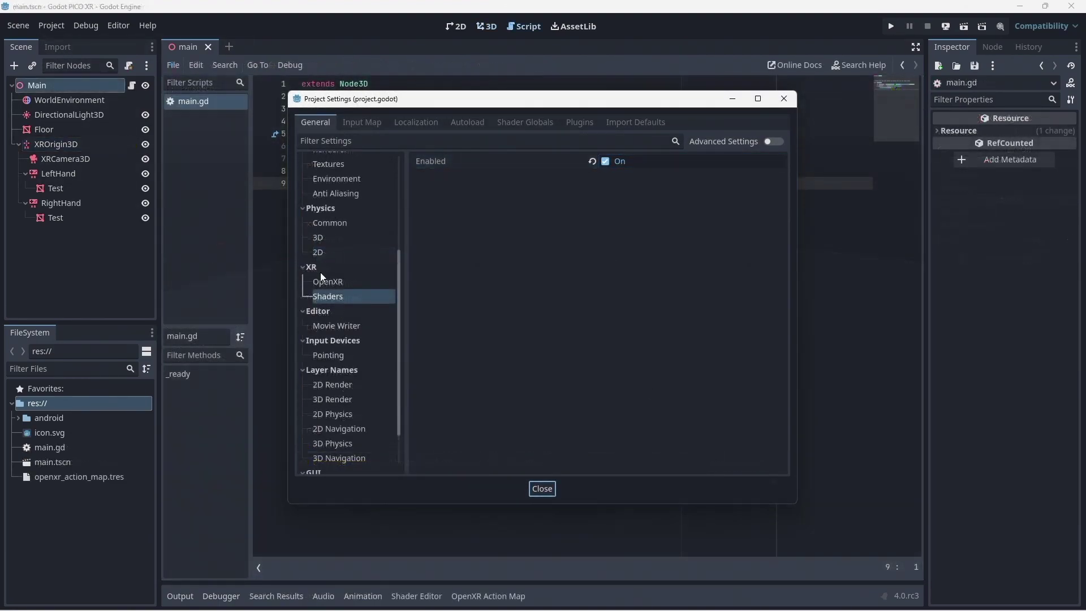
Step: Enable ETC2 ASTC texture import, then save and restart the editor
scroll(334, 288, up, 3)
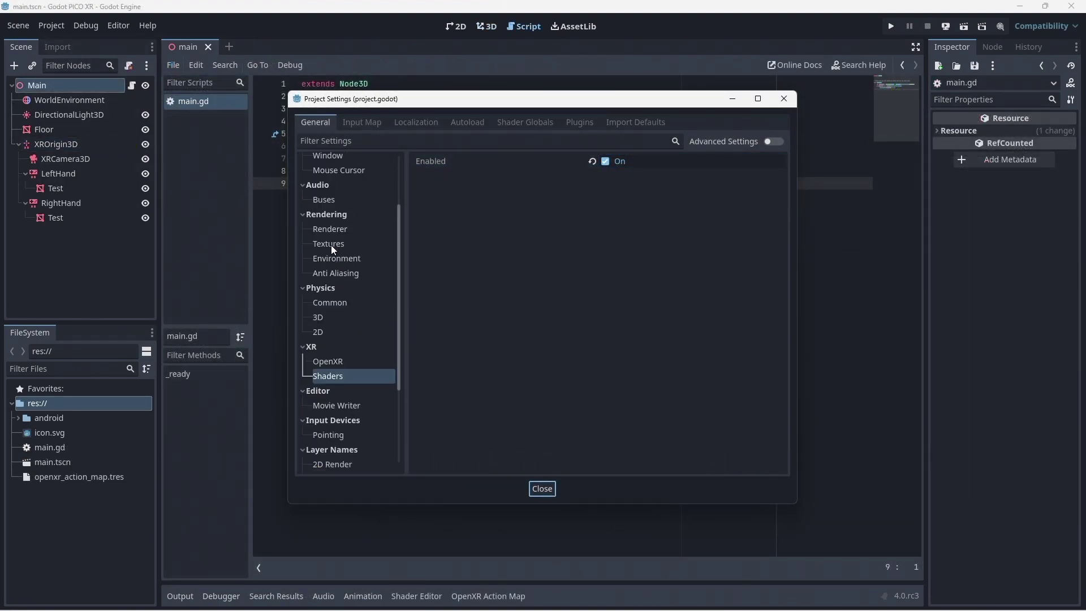
click(330, 244)
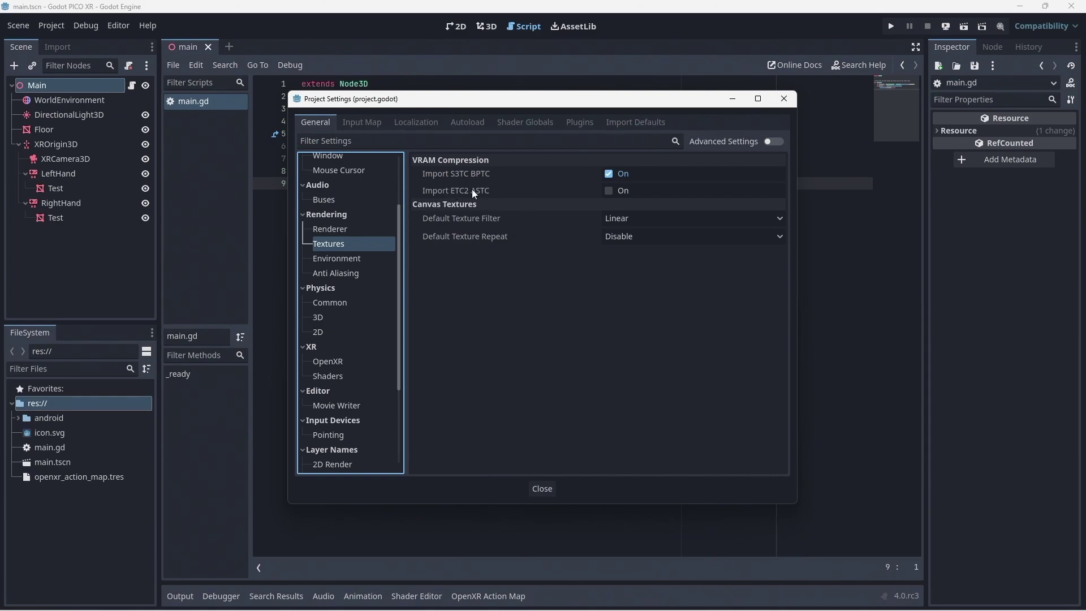
click(610, 191)
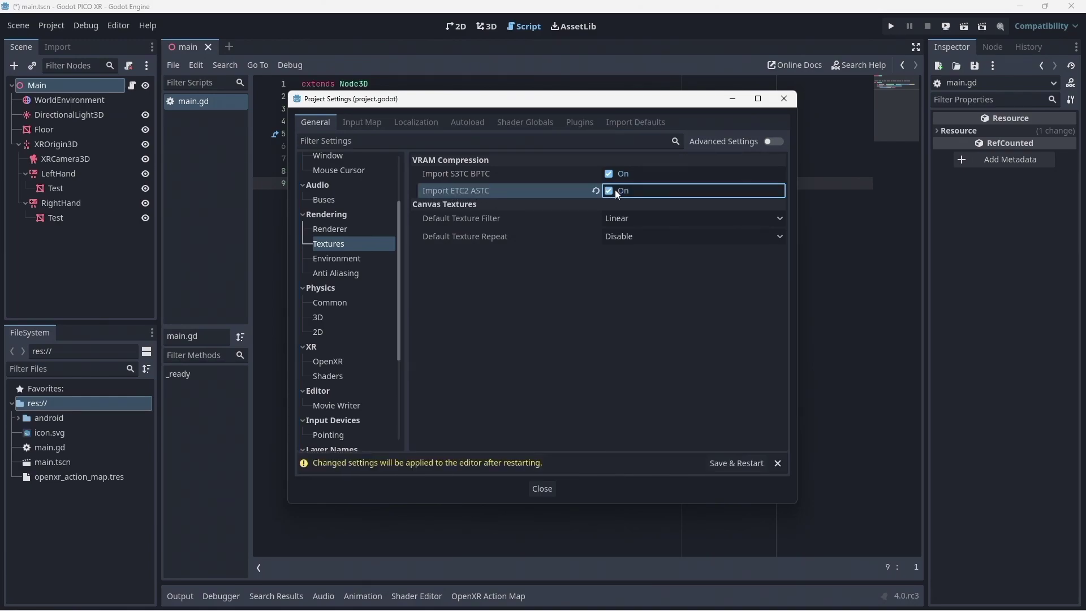
click(731, 466)
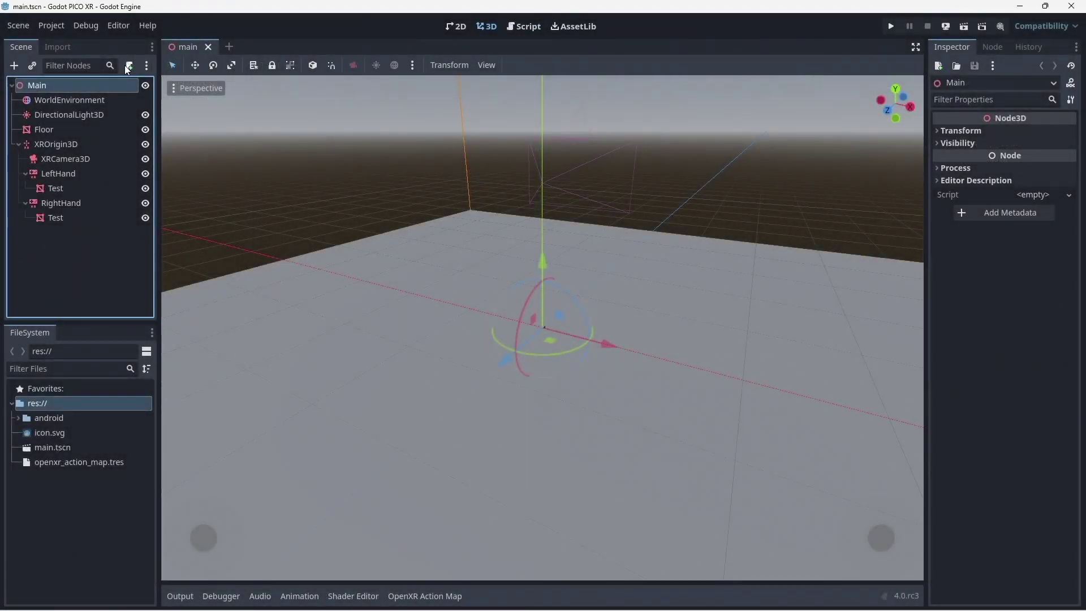
Step: Attach a new main.gd to Main and add the find_interface("OpenXR") line in _ready
click(128, 65)
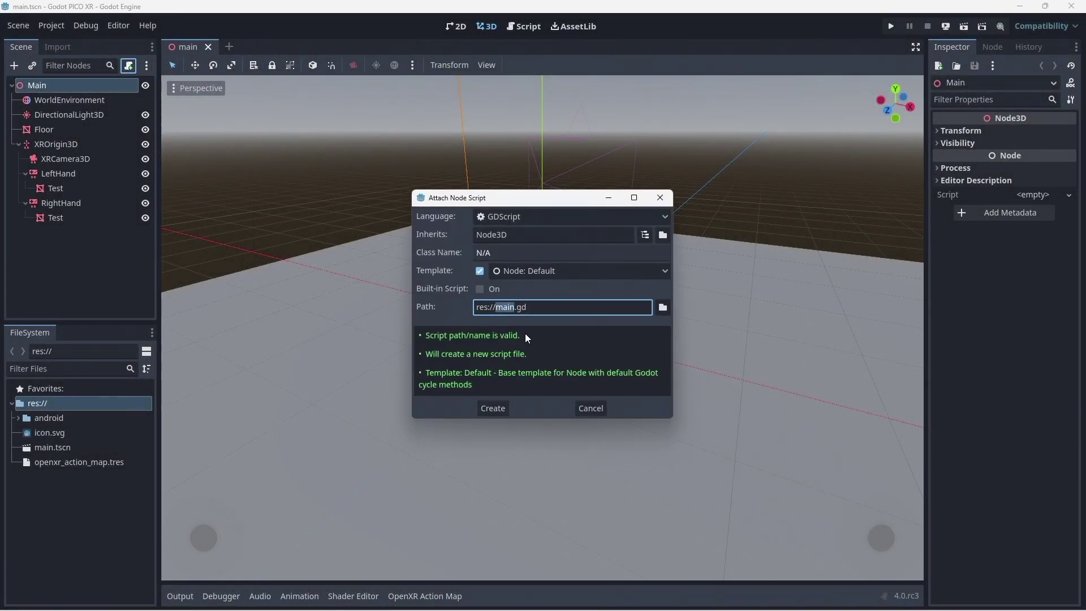
click(493, 405)
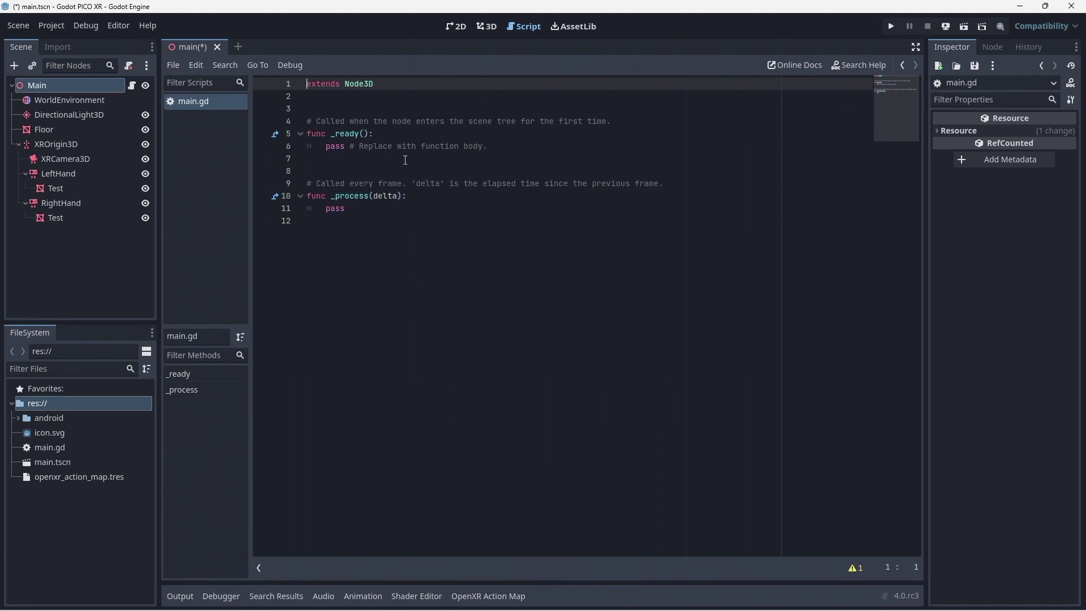
click(405, 136)
key(Return)
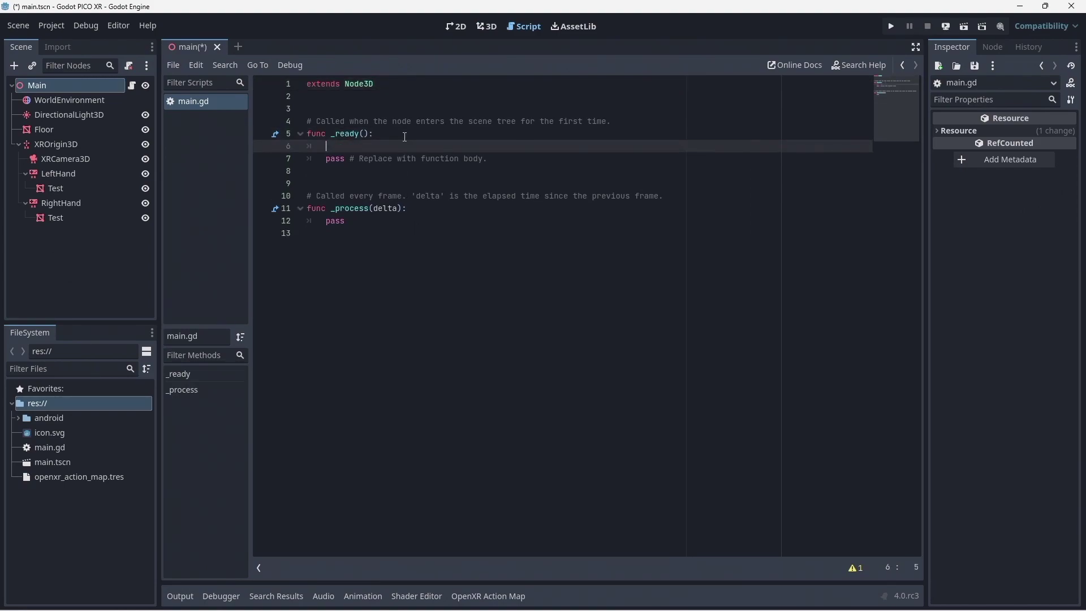
text(var interface : OpenXRInterface = XRServer.find_interface("OpenXR"))
Step: Add the is_initialized() check that sets get_viewport().use_xr = true
key(Return)
text(if interface and interface.is)
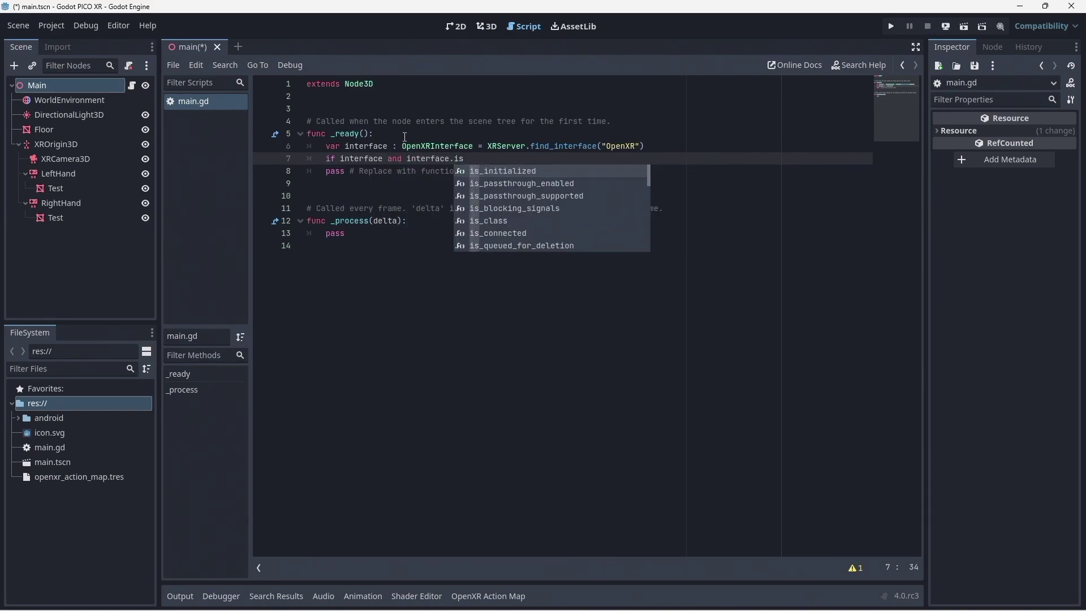
key(Return)
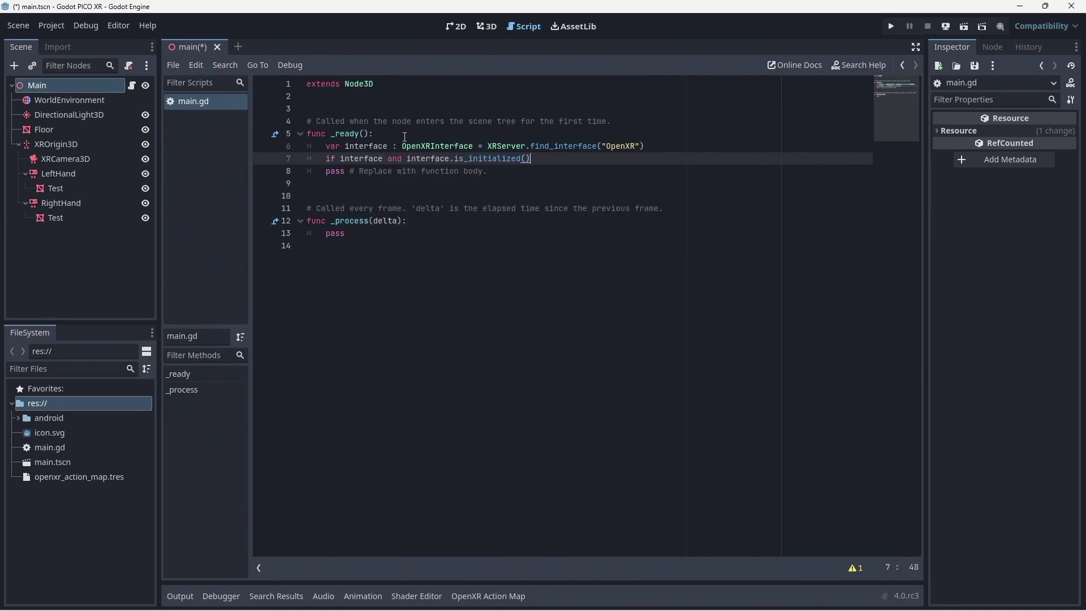
text(:)
key(Return)
text(get_viewport().use)
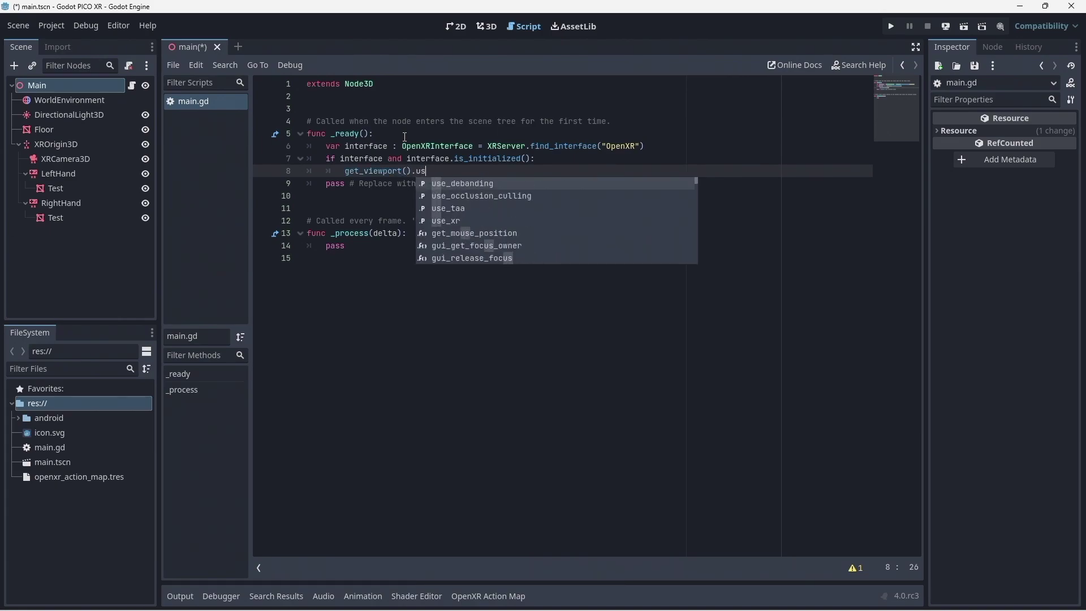
key(Down)
key(Down)
key(Down)
key(Return)
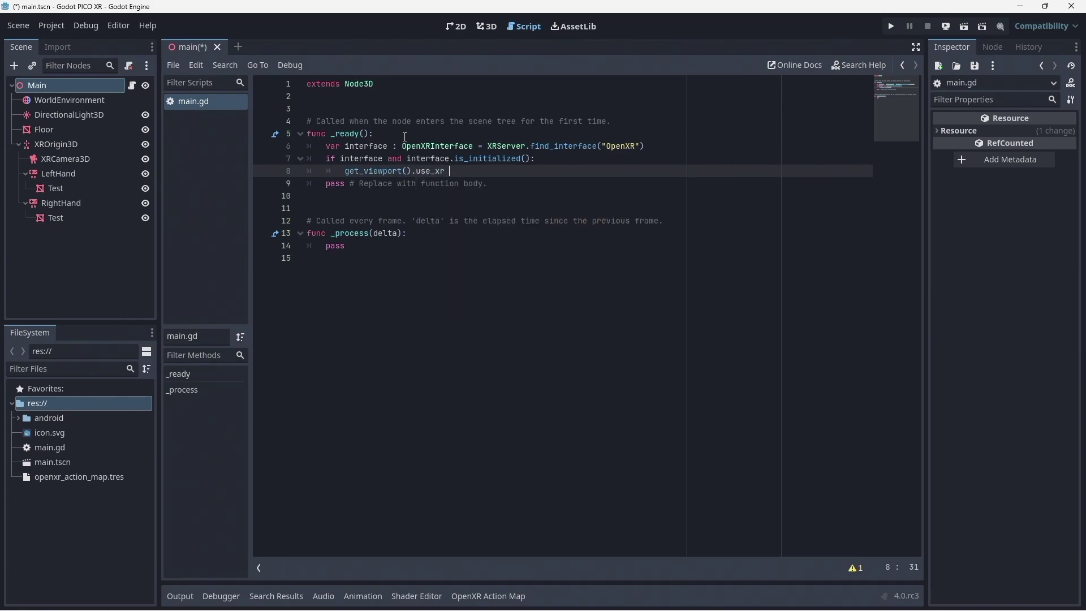
text(= true)
Step: Delete the leftover pass line from _ready
key(Down)
key(Home)
key(Home)
key(shift+Down)
key(BackSpace)
key(Down)
key(Down)
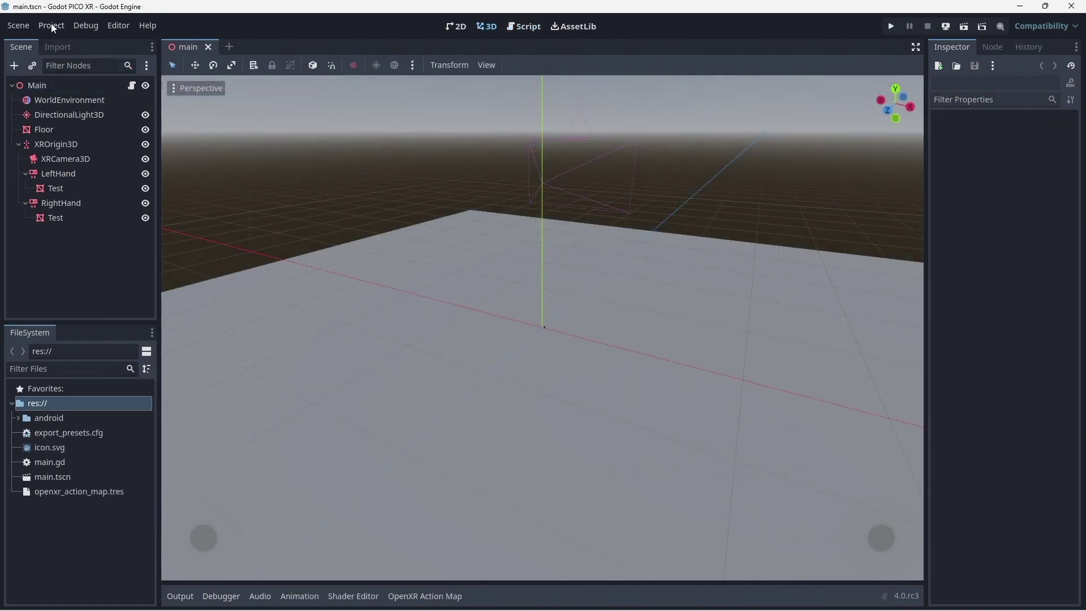
Step: Add an Android export preset and rename it 'Android PICO'
click(51, 23)
click(66, 86)
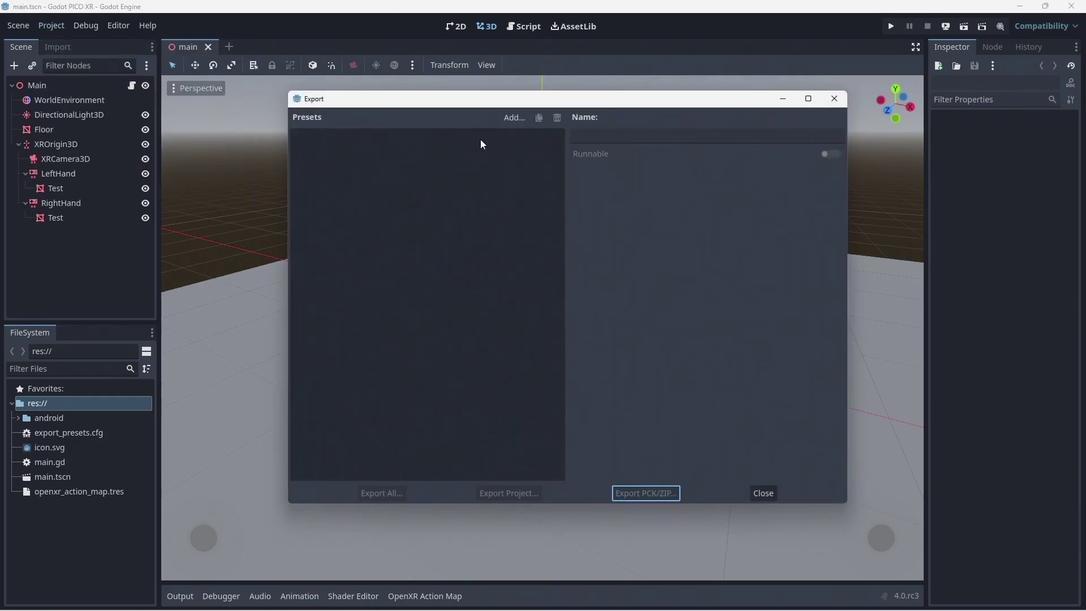
click(514, 118)
click(529, 141)
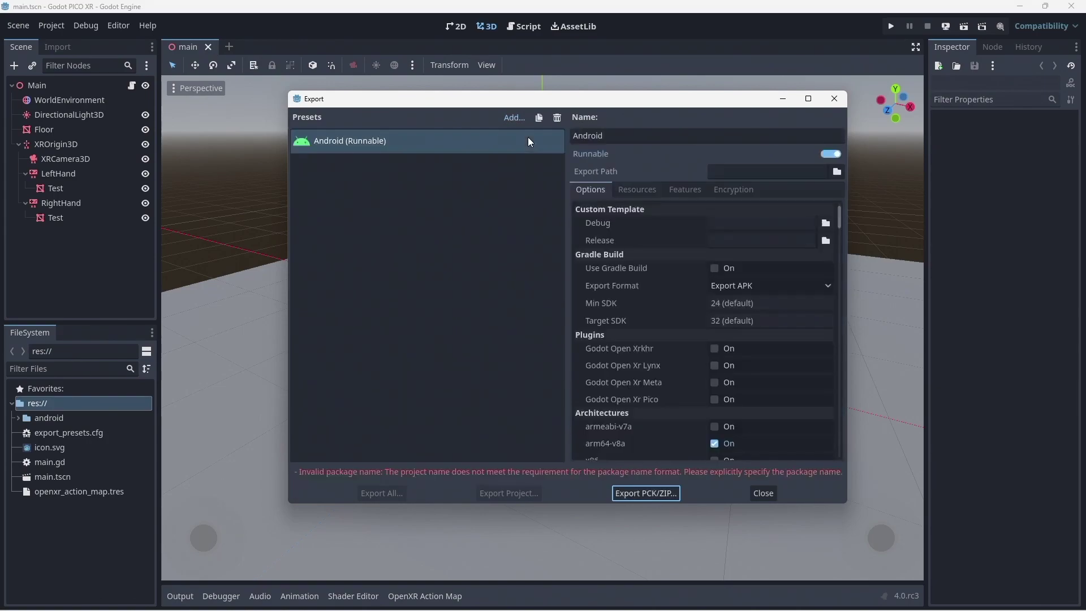
click(639, 135)
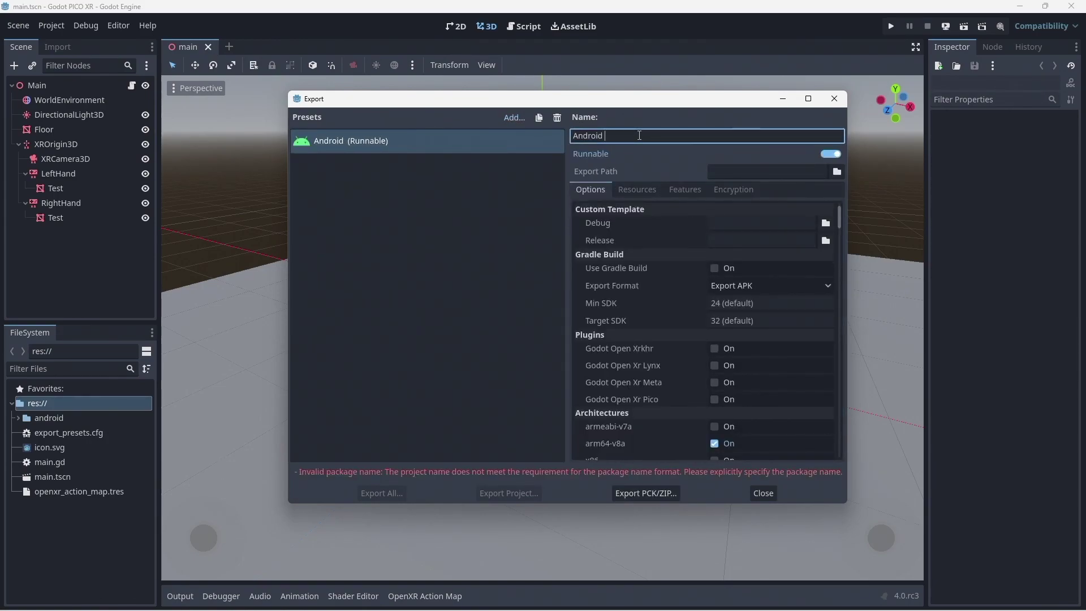
text(PICO)
Step: Enable Use Gradle Build and the Godot Open Xr Pico plugin for the preset
click(713, 271)
click(712, 271)
scroll(688, 283, down, 1)
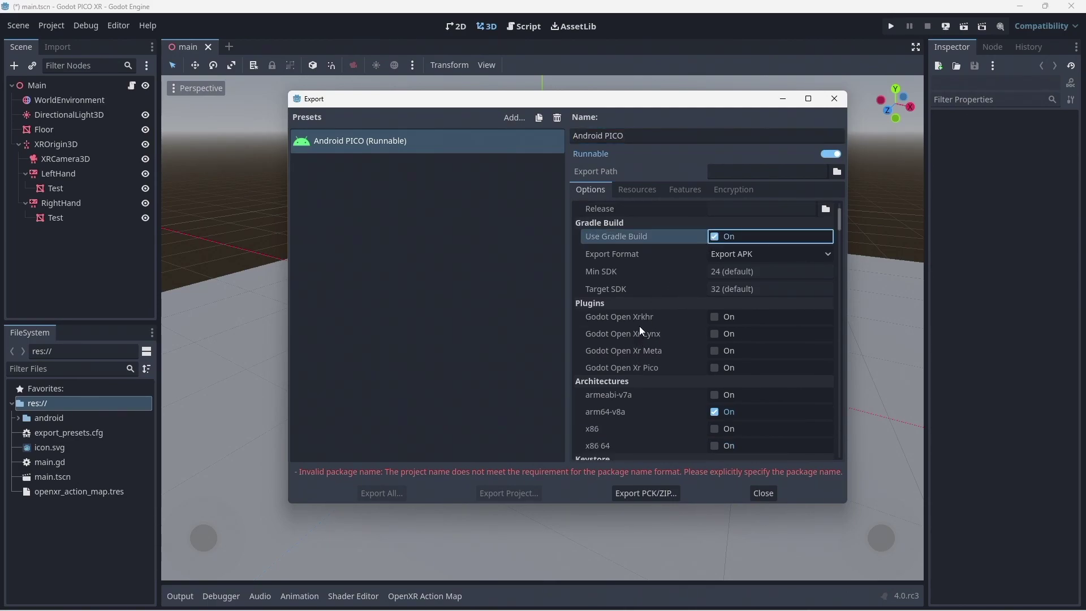
click(714, 369)
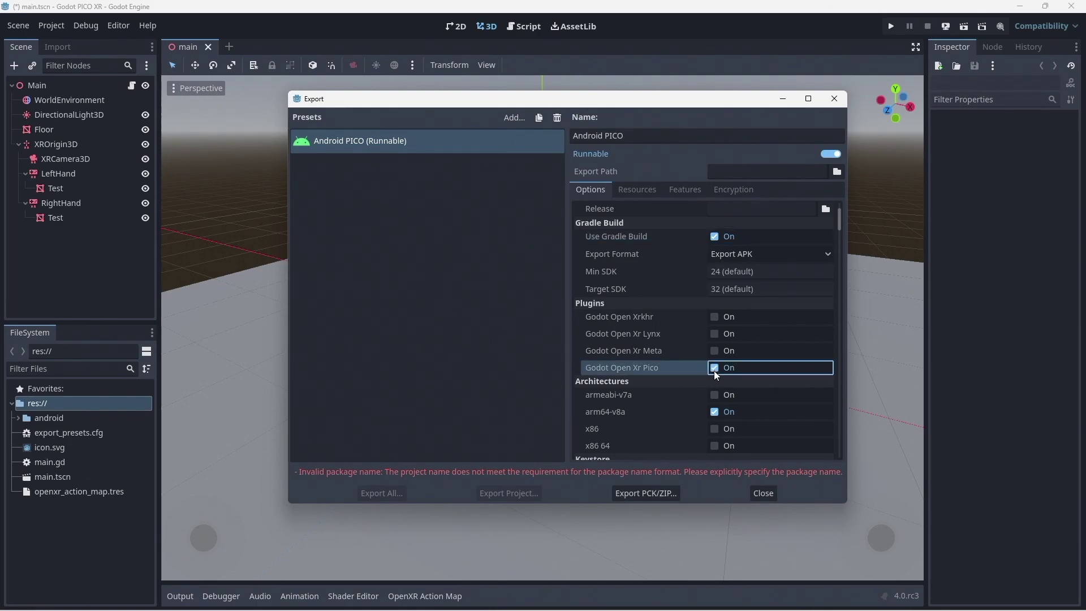
Step: Set the package unique name to org.godotengine.picotest and XR mode to OpenXR
scroll(670, 369, down, 5)
scroll(671, 368, down, 1)
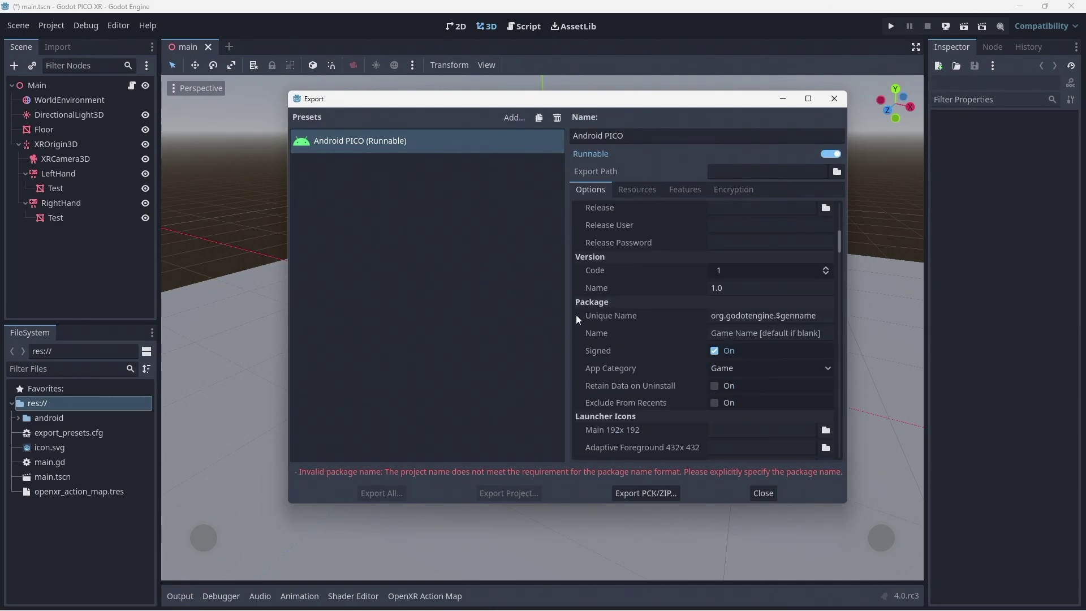
drag(774, 317, 856, 317)
text(picotest)
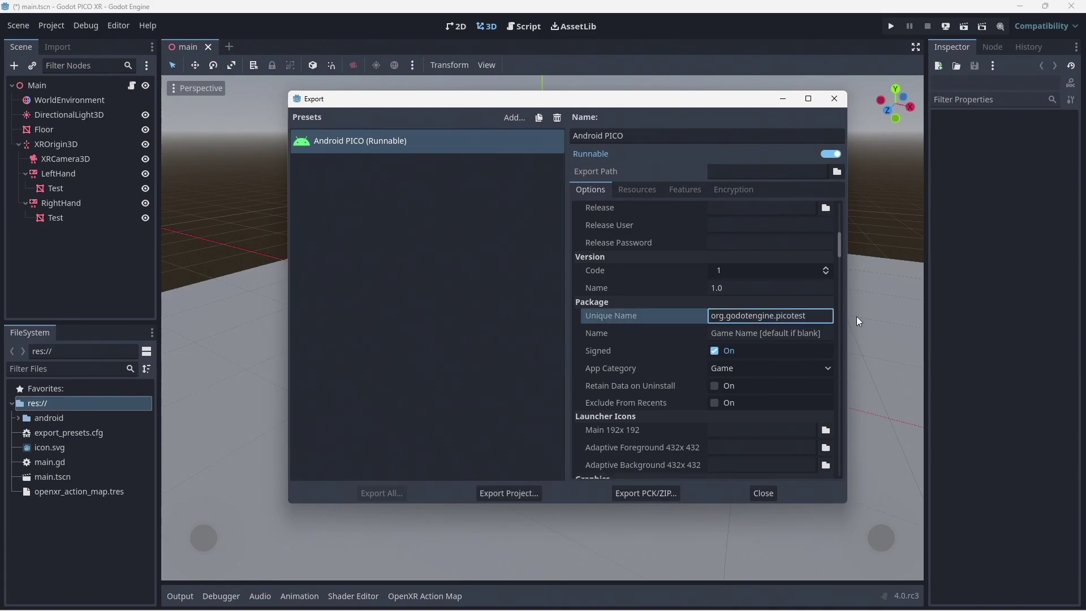
scroll(710, 314, down, 2)
scroll(710, 314, down, 4)
click(742, 316)
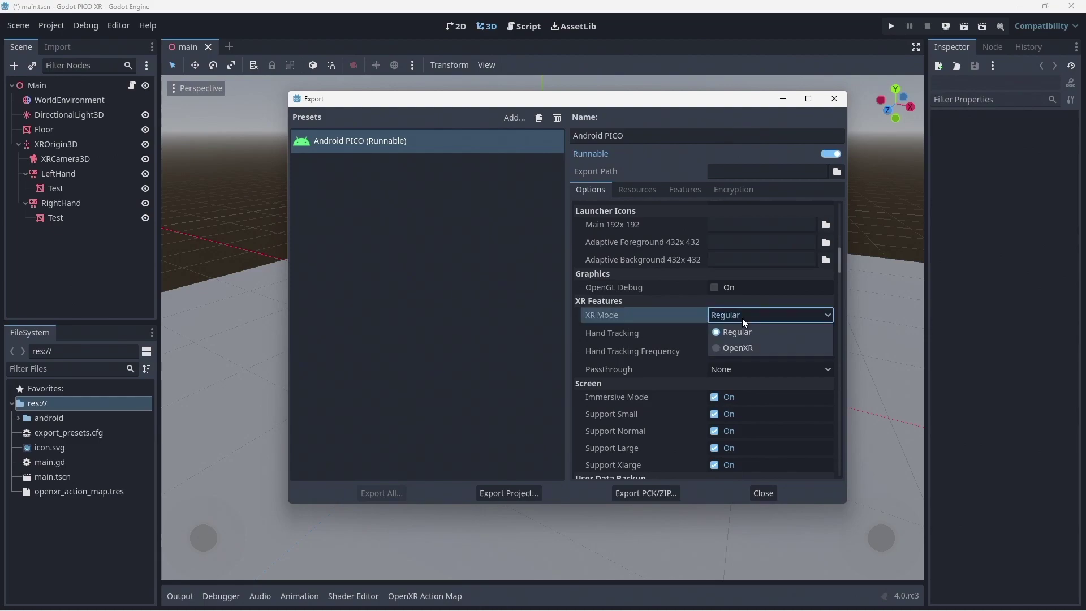
click(731, 347)
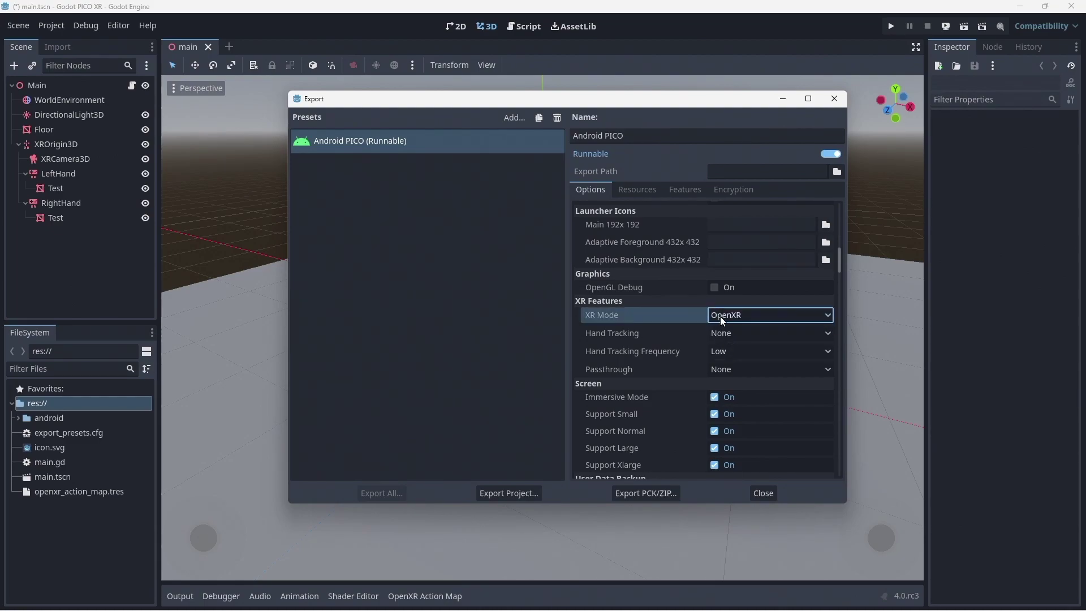
click(763, 491)
click(946, 26)
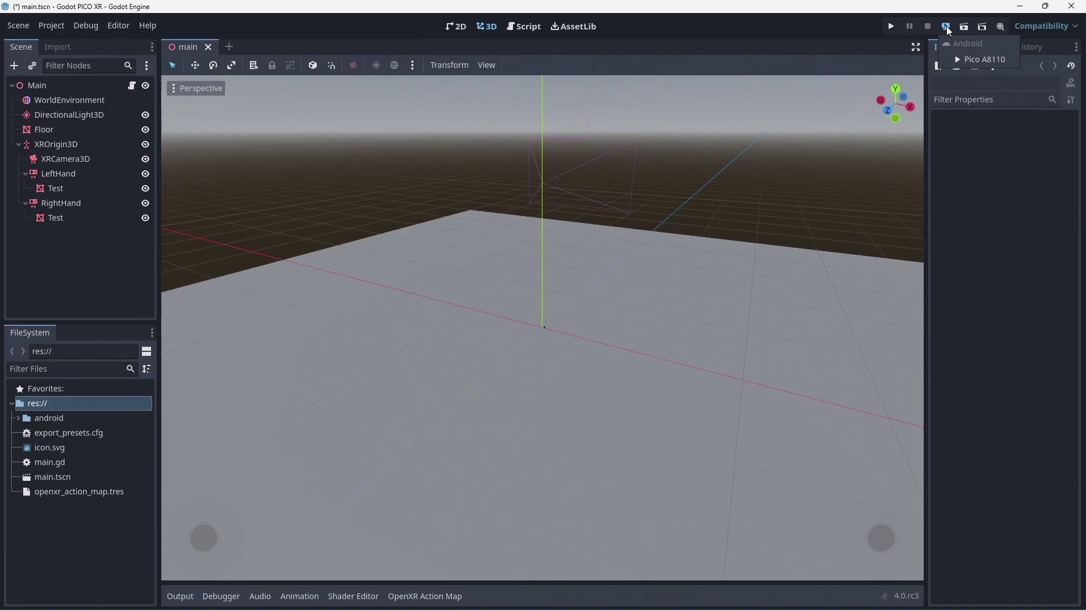
Step: Deploy to the Pico A8110, confirming the current scene main.tscn as main scene
click(984, 60)
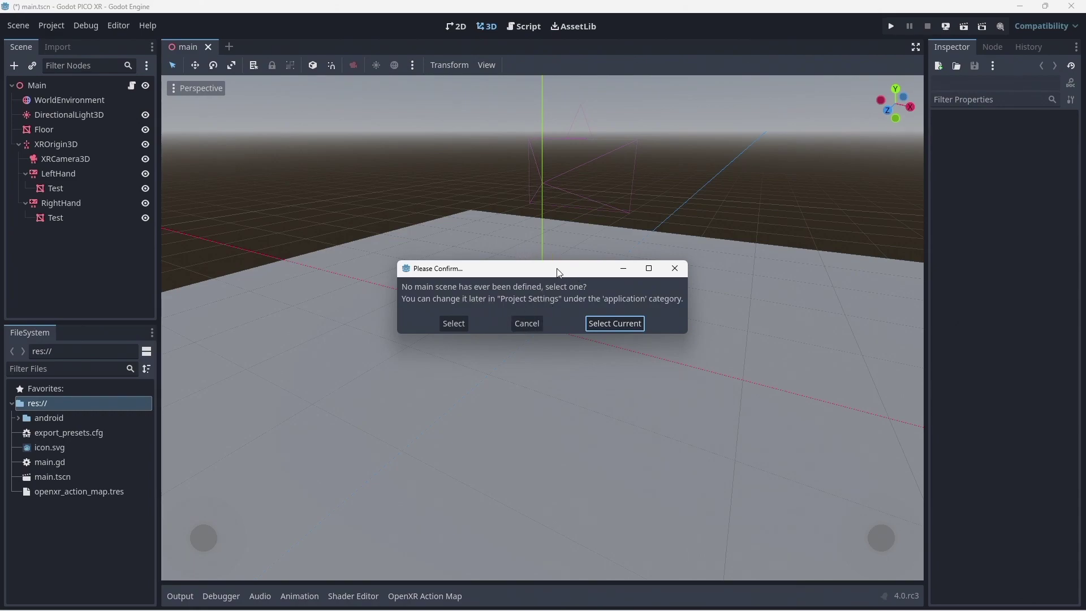
click(618, 327)
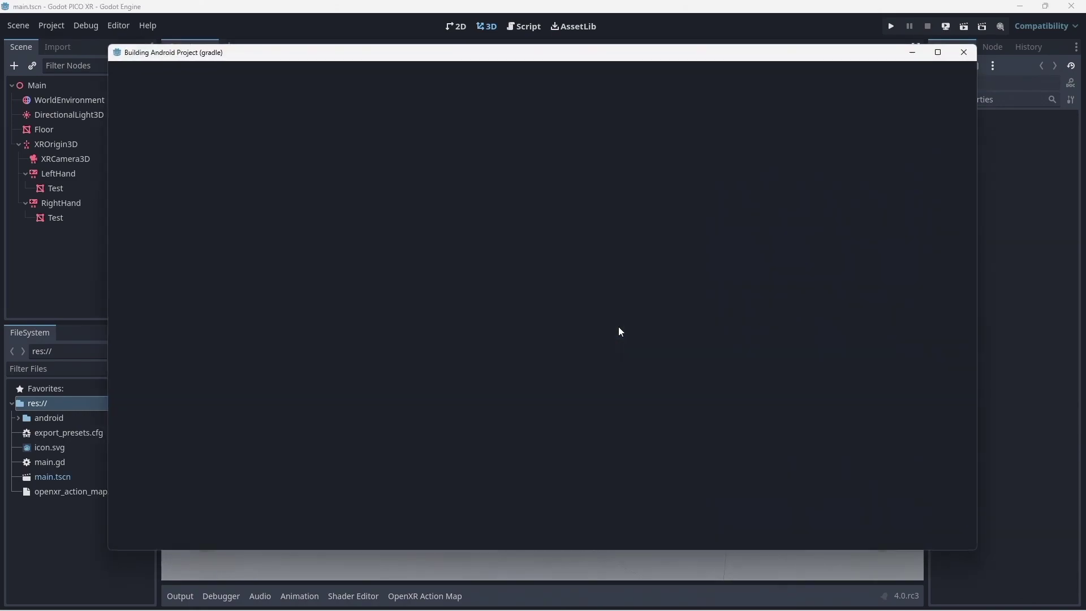